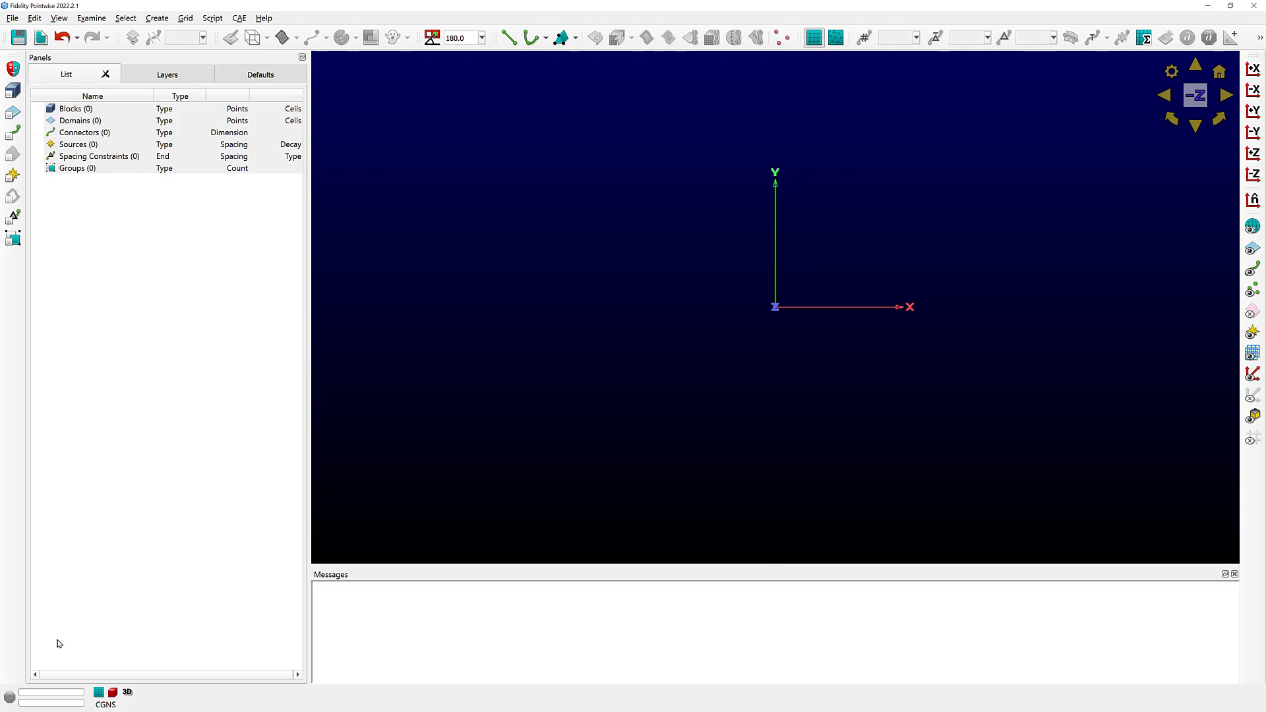
Open the project file quadcopter-ASM-AVM-Final.pw.
{"action": "left_click", "coordinate": [12, 20]}
{"action": "left_click", "coordinate": [23, 50]}
{"action": "left_click", "coordinate": [660, 225]}
{"action": "left_click", "coordinate": [879, 413]}
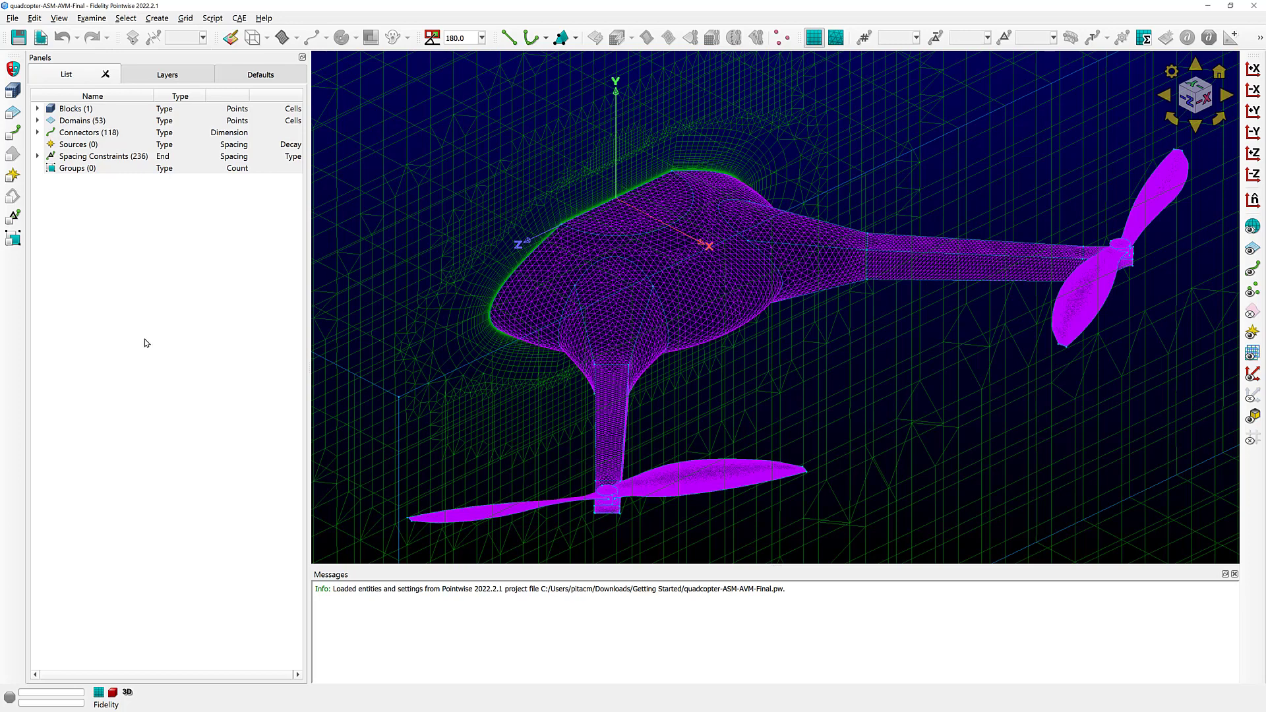
Inspect the entities listed under Blocks, Domains and Connectors, collapsing each group again after viewing it.
{"action": "left_click", "coordinate": [37, 109]}
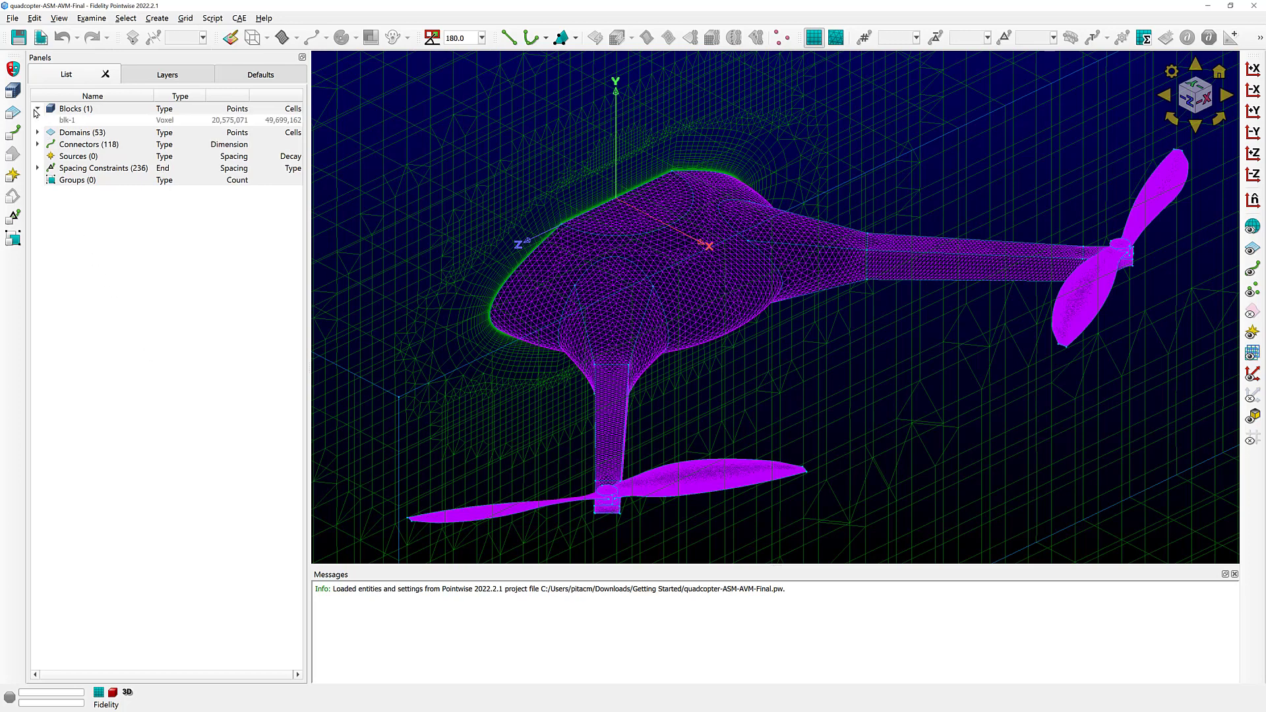
{"action": "left_click", "coordinate": [37, 109]}
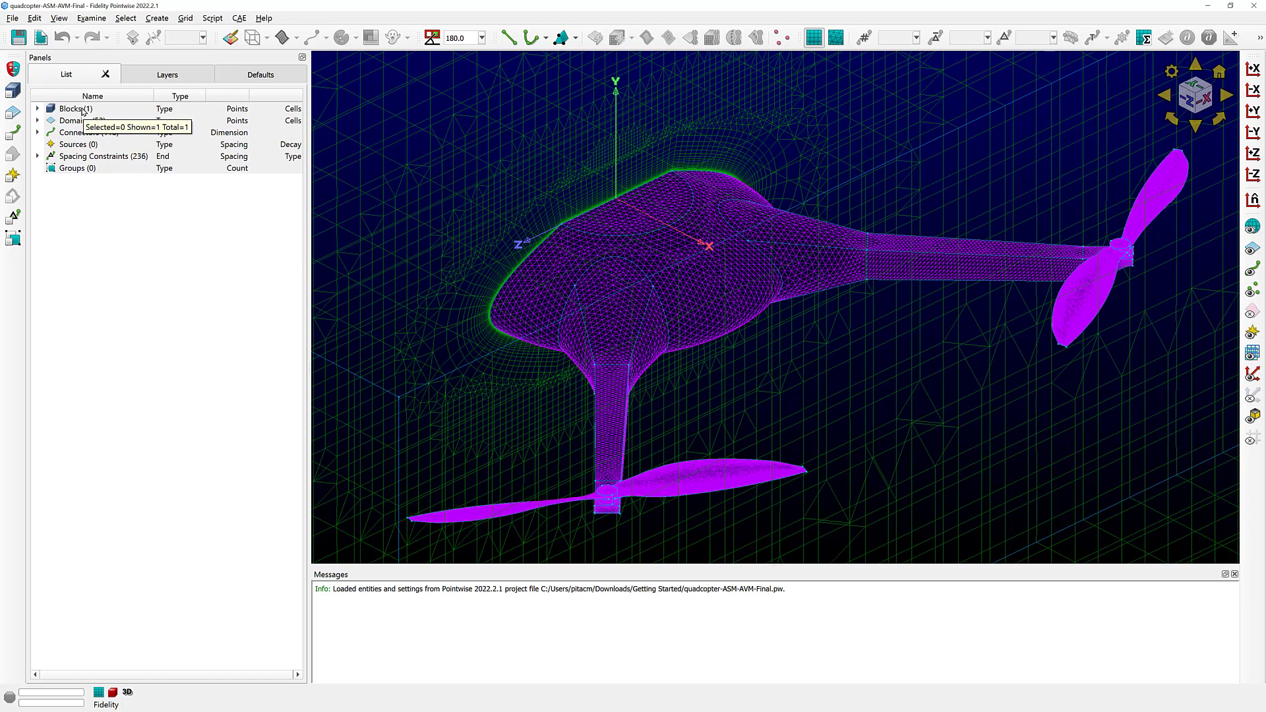
{"action": "left_click", "coordinate": [37, 121]}
{"action": "left_click", "coordinate": [37, 121]}
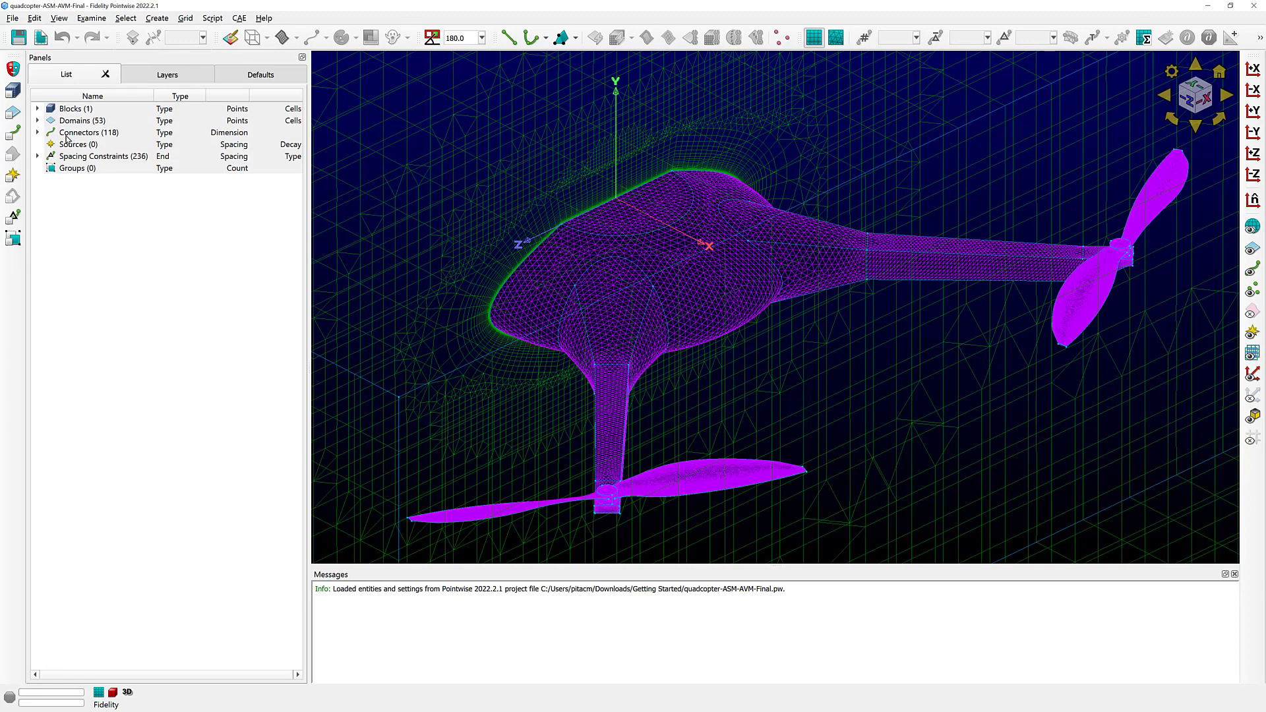
{"action": "left_click", "coordinate": [38, 133]}
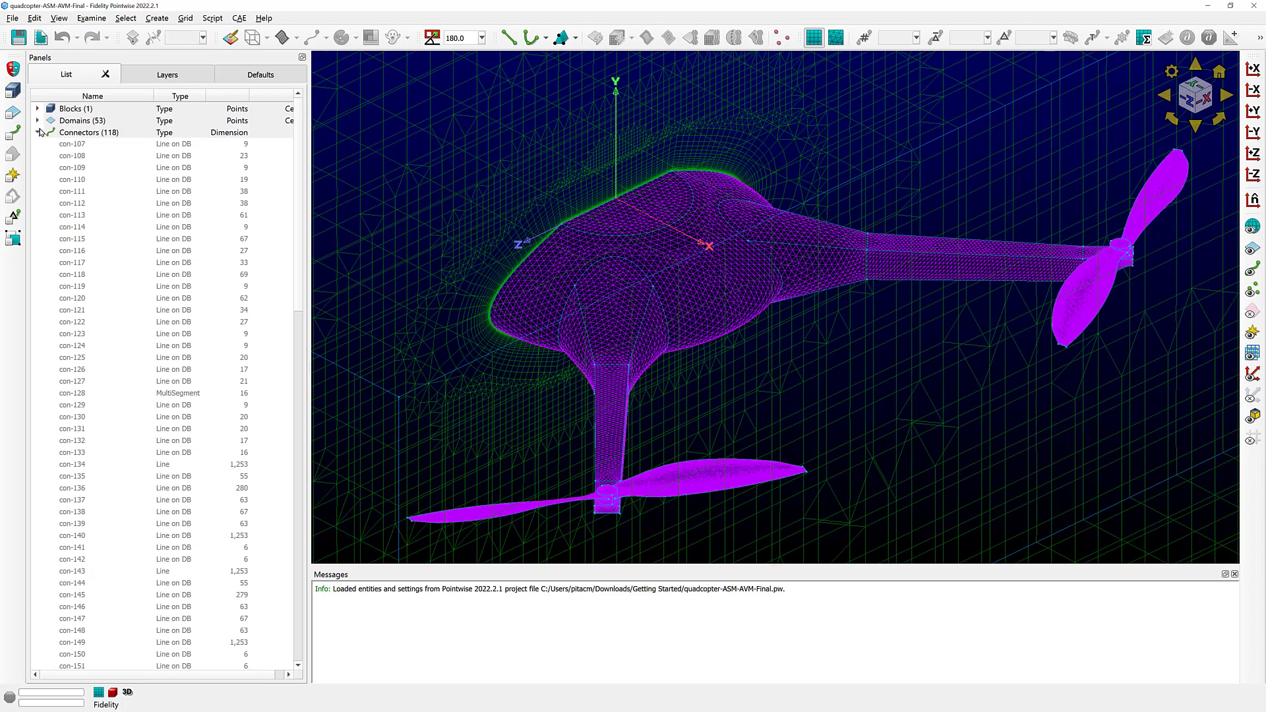
{"action": "left_click", "coordinate": [39, 132]}
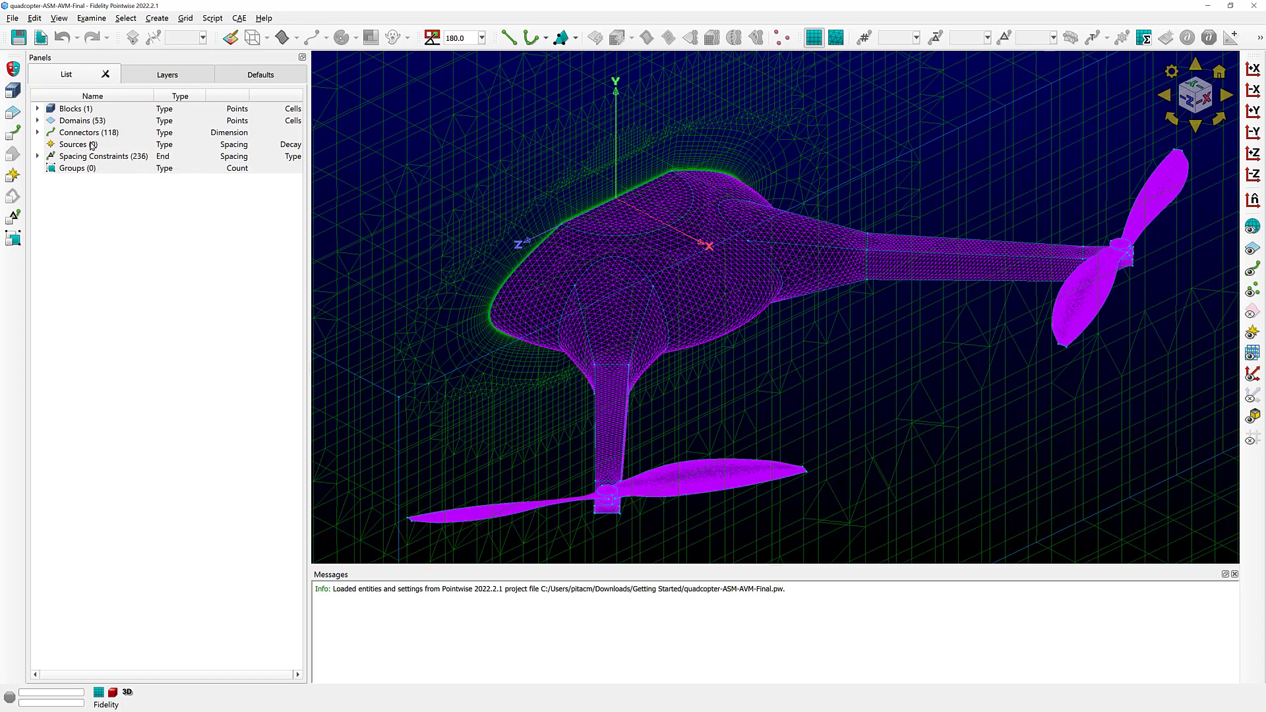
Turn on the display of database entities and isolate layer 0, Main Body Database.
{"action": "left_click", "coordinate": [153, 75]}
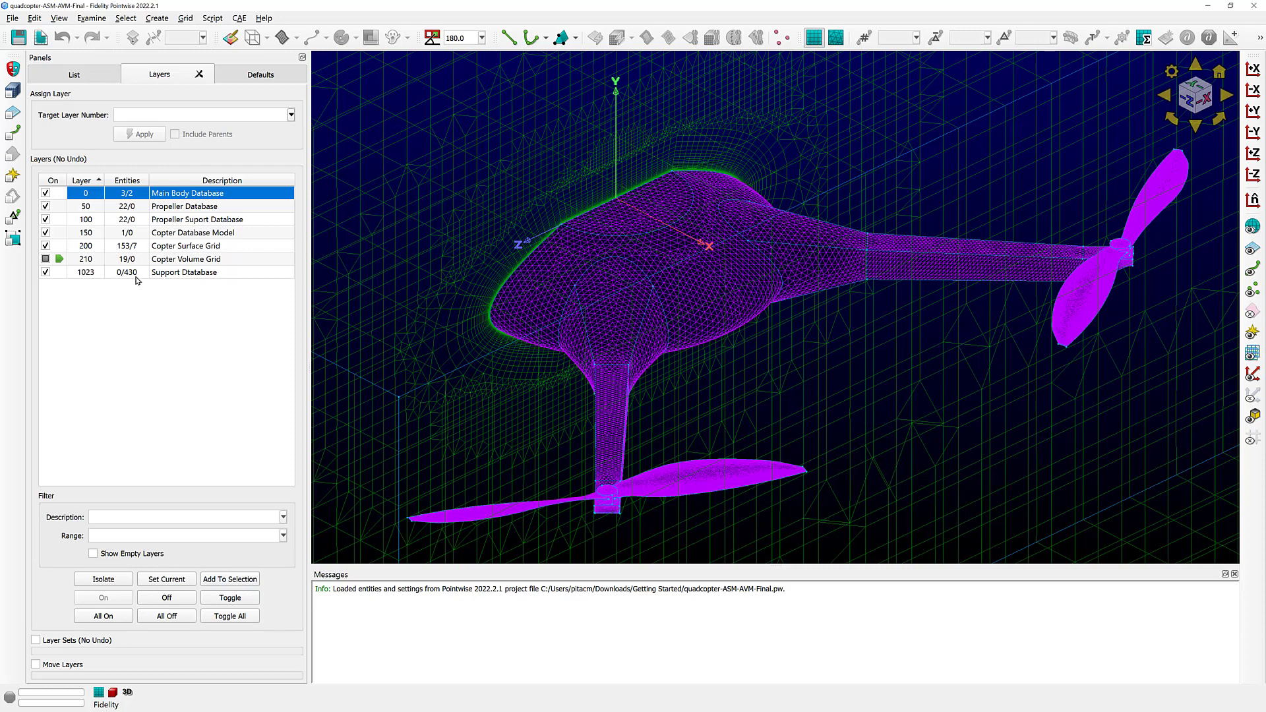
{"action": "left_click", "coordinate": [61, 21]}
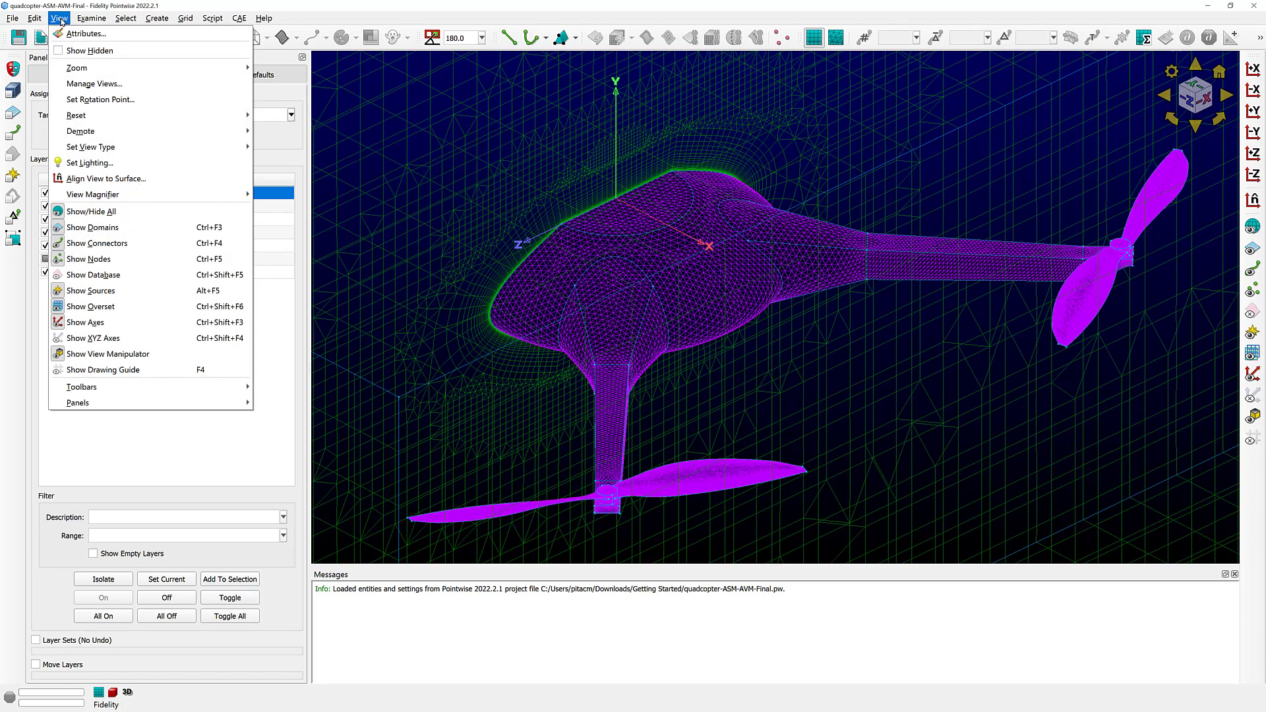
{"action": "left_click", "coordinate": [91, 276]}
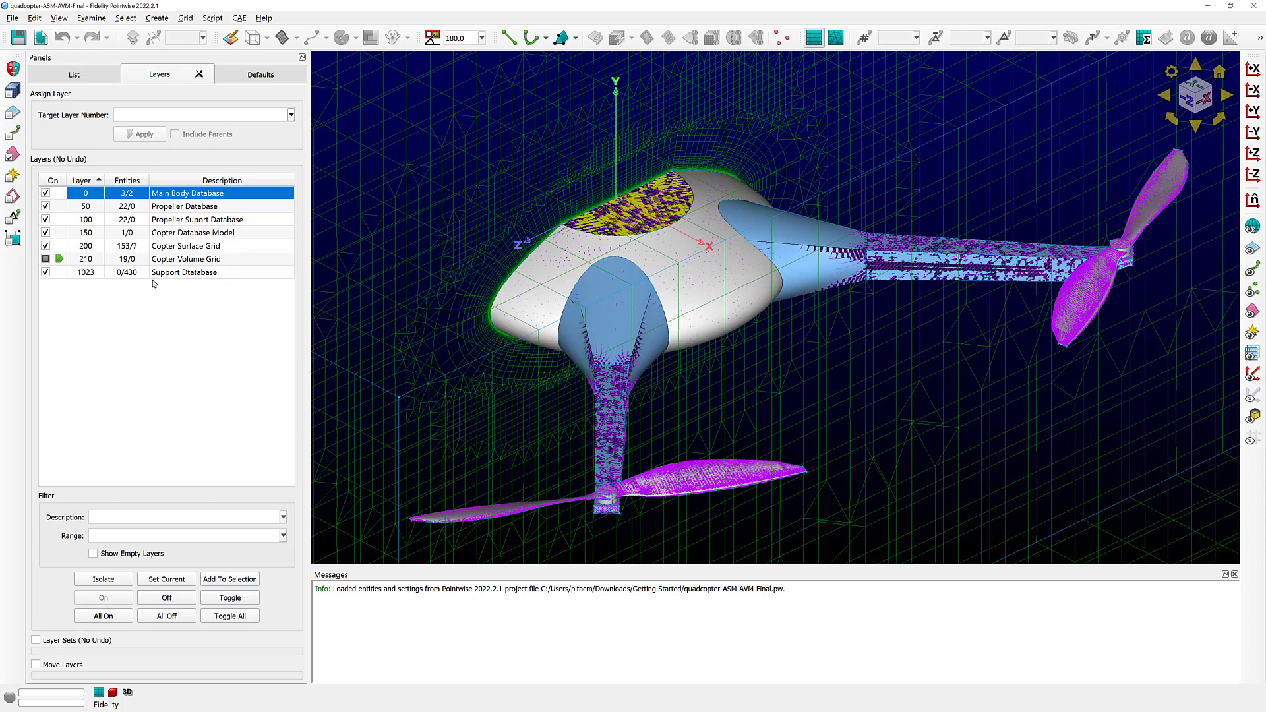
{"action": "double_click", "coordinate": [125, 196]}
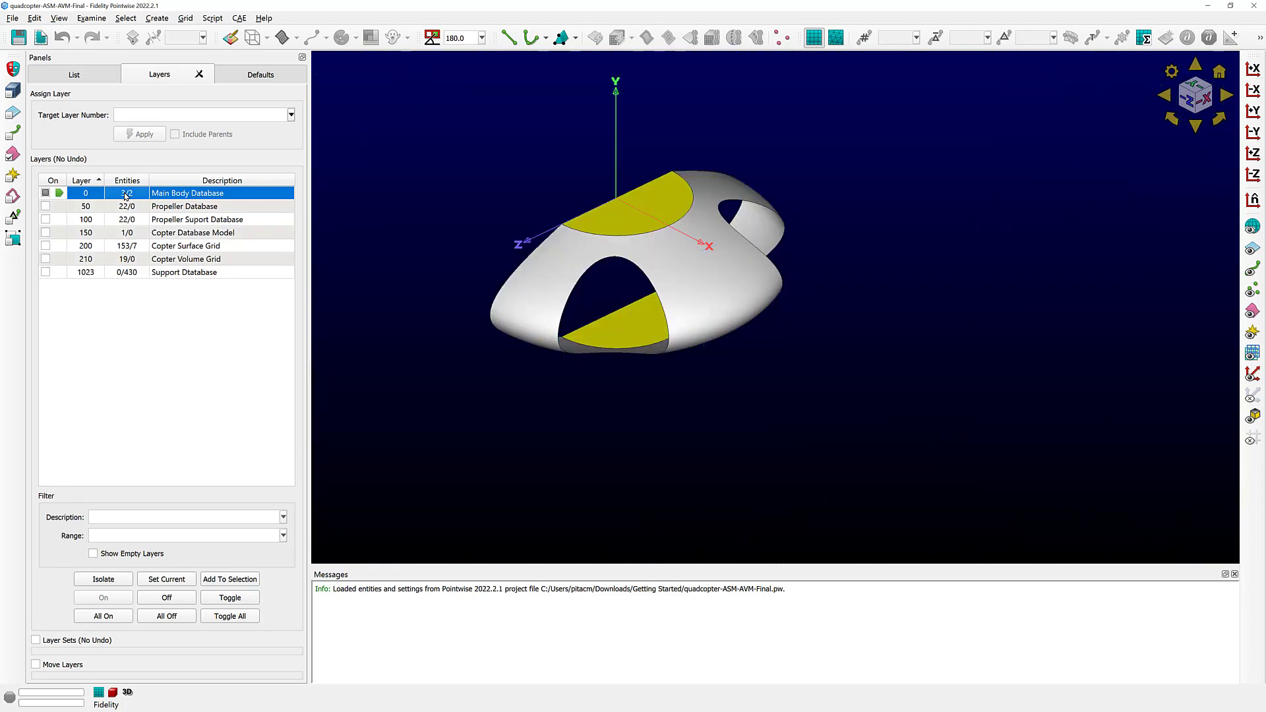
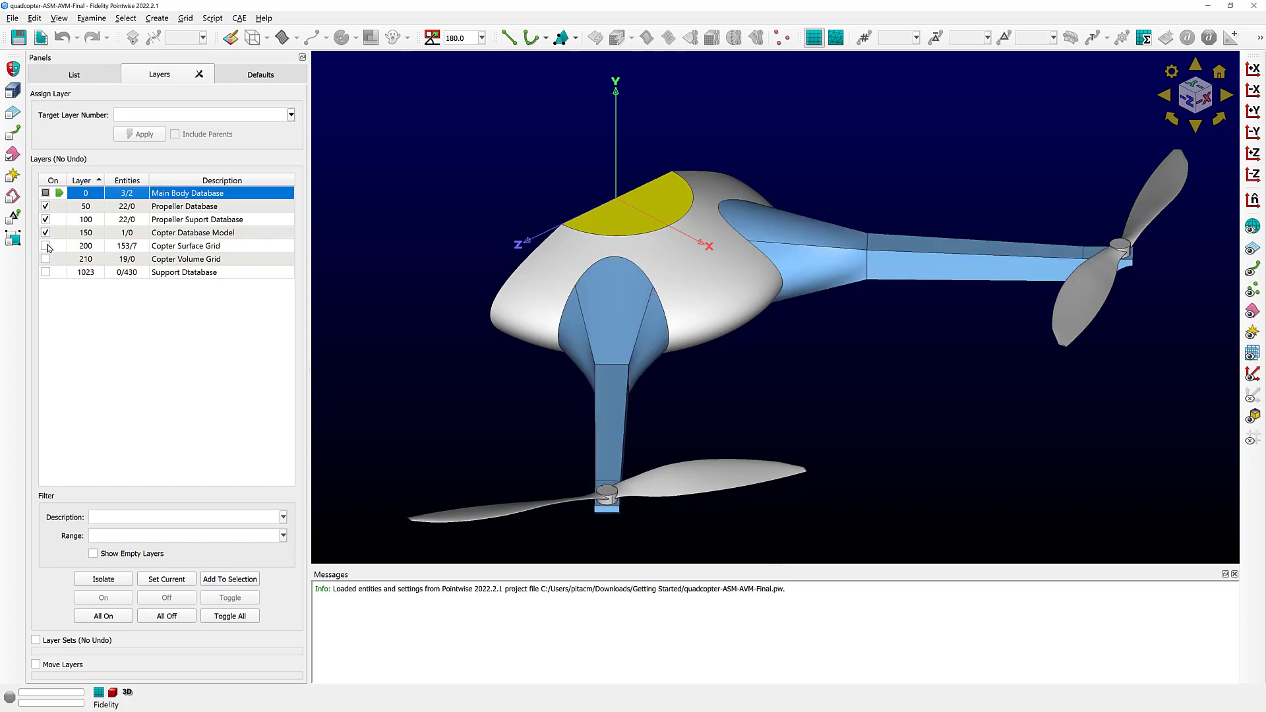
Show only layers 200 Copter Surface Grid and 210 Copter Volume Grid, with 200 as the current layer, and recall the Main view.
{"action": "left_click", "coordinate": [45, 246]}
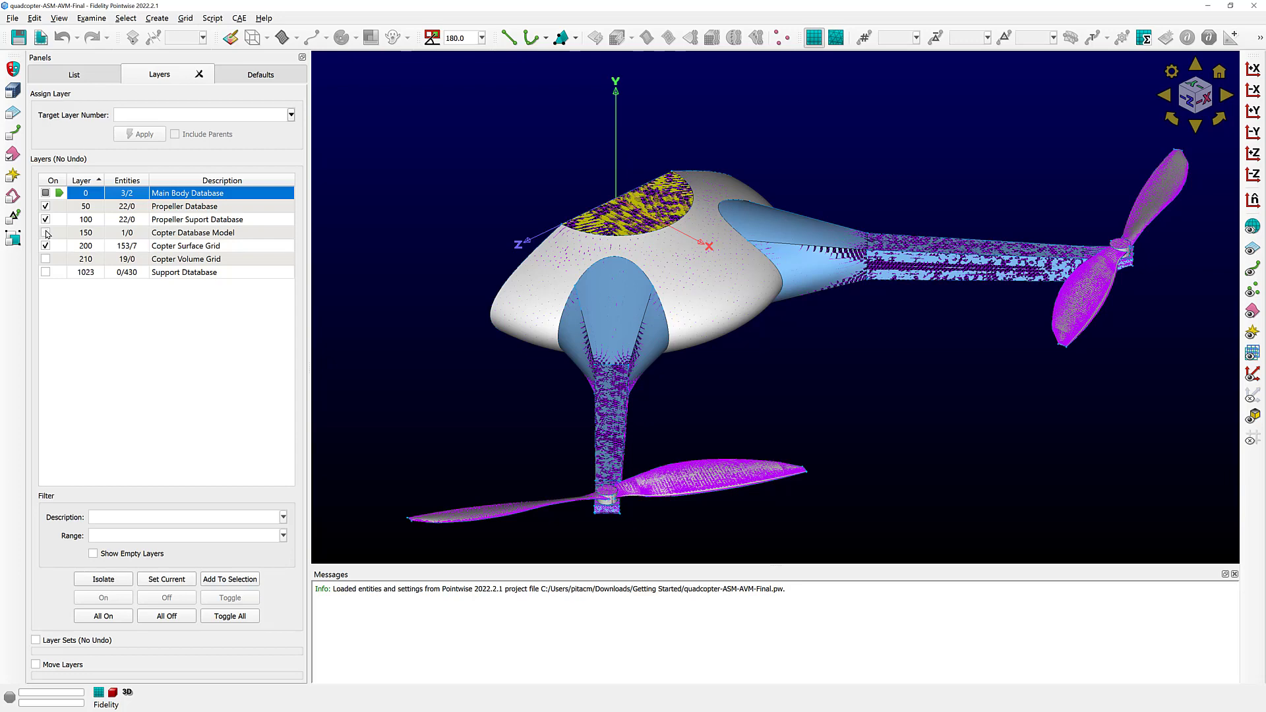
{"action": "left_click", "coordinate": [46, 219]}
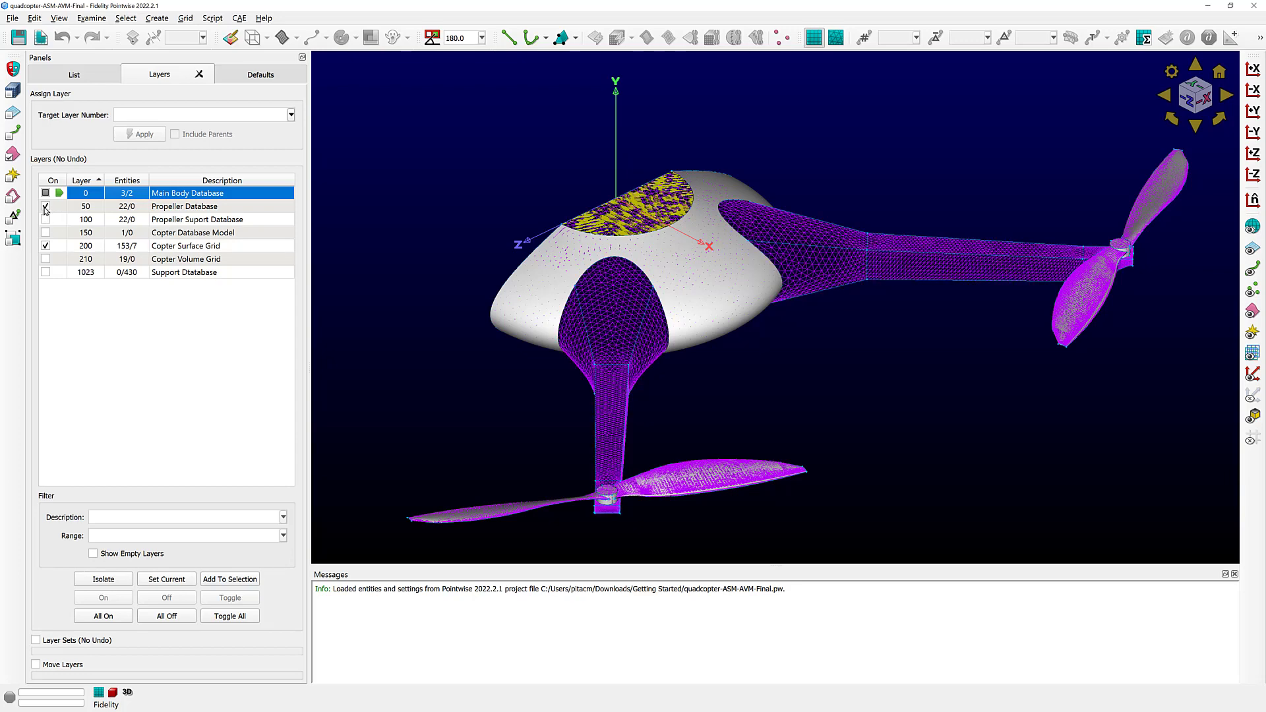
{"action": "left_click", "coordinate": [46, 207]}
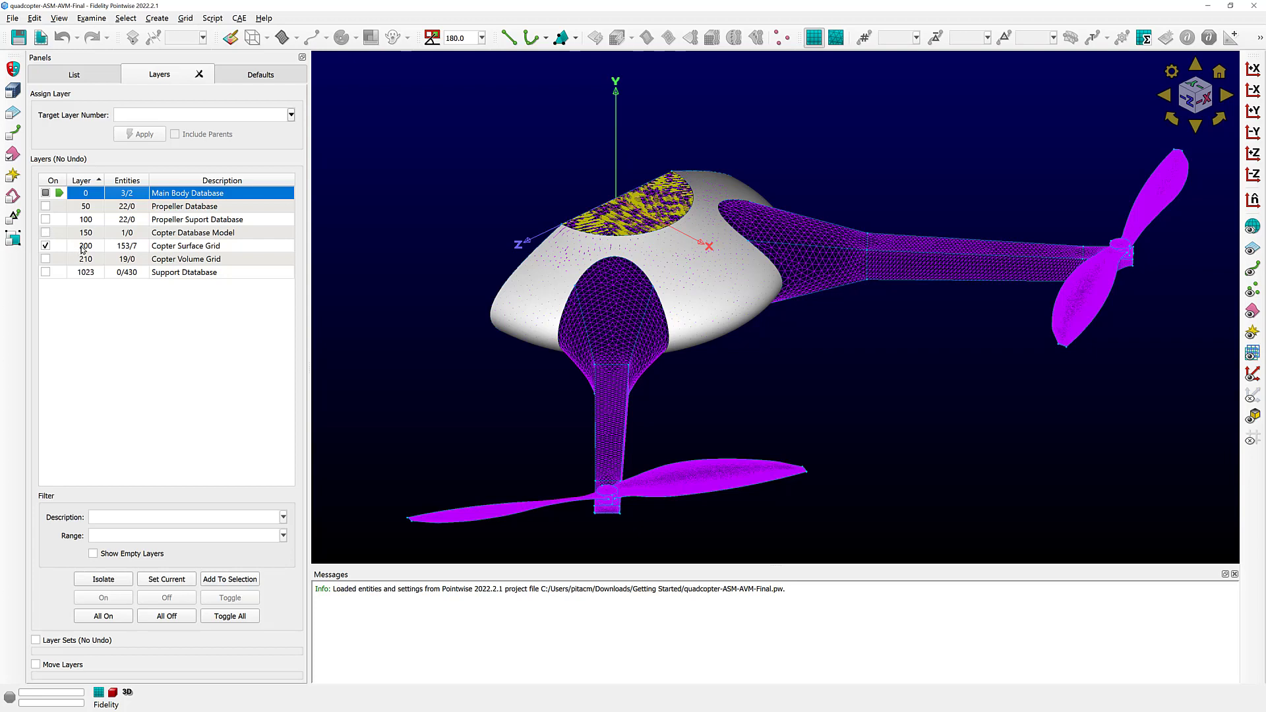
{"action": "double_click", "coordinate": [83, 248]}
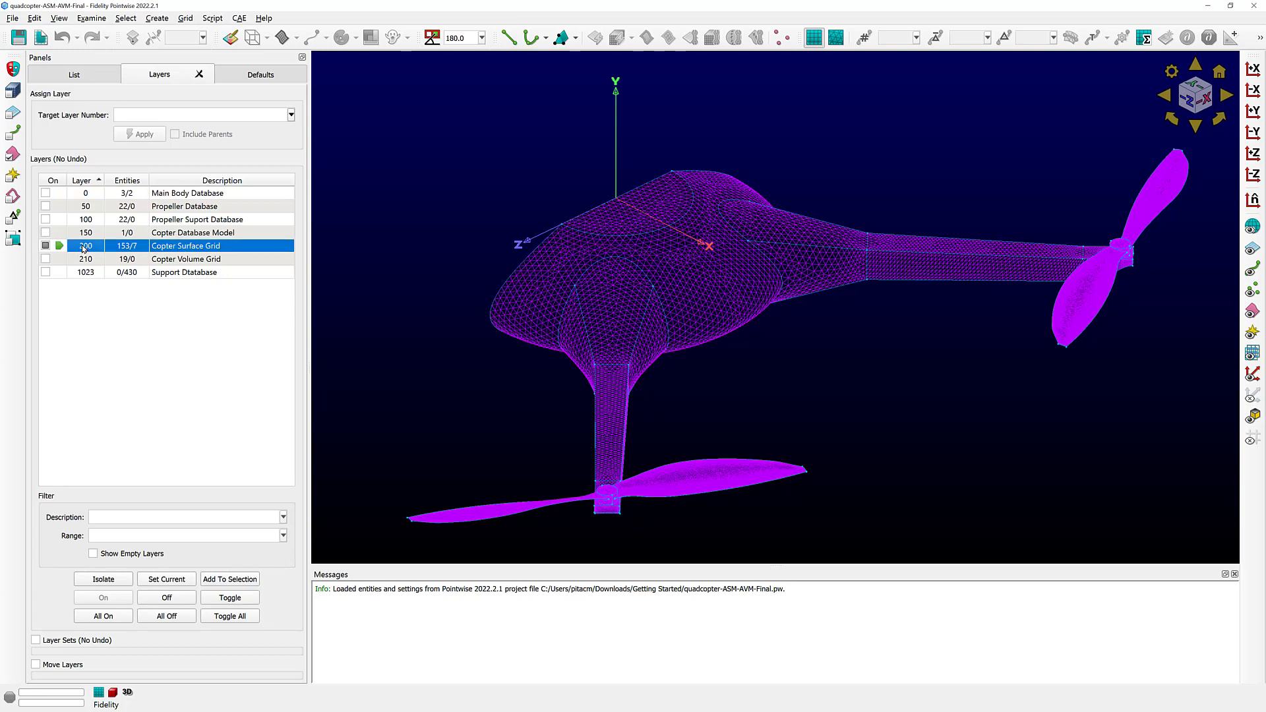
{"action": "left_click", "coordinate": [45, 259]}
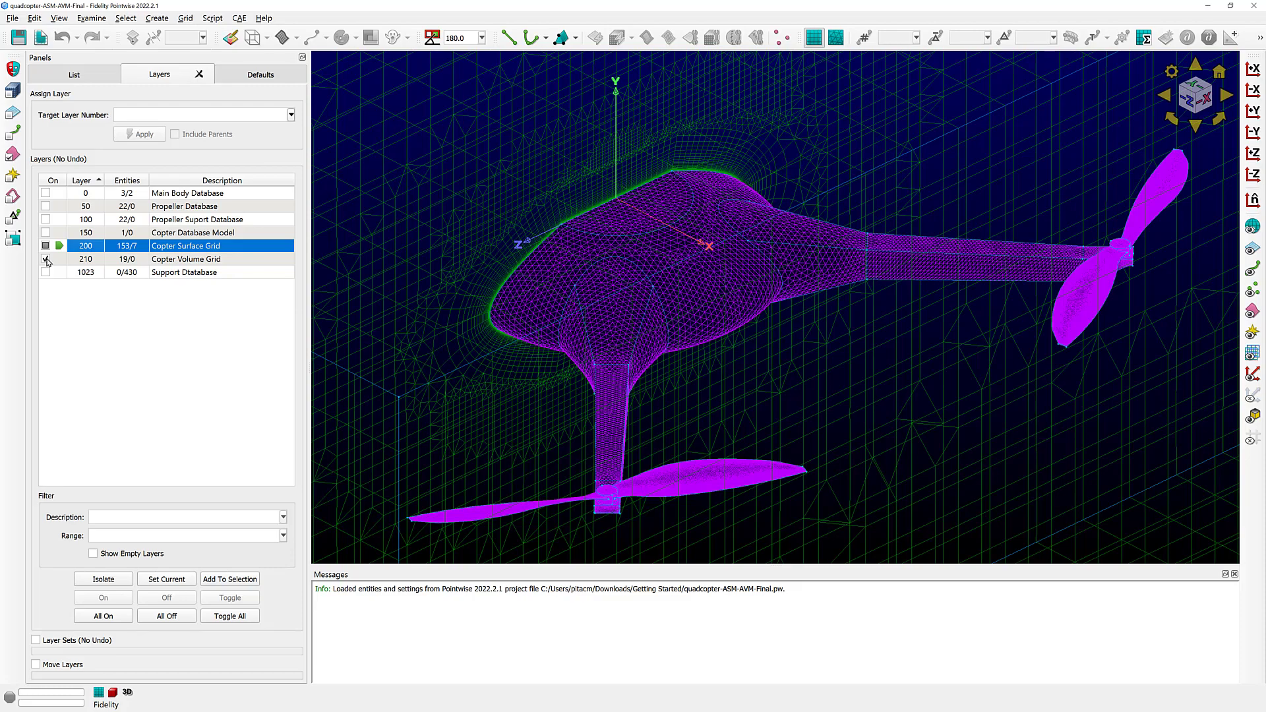
{"action": "key", "text": "ctrl+1"}
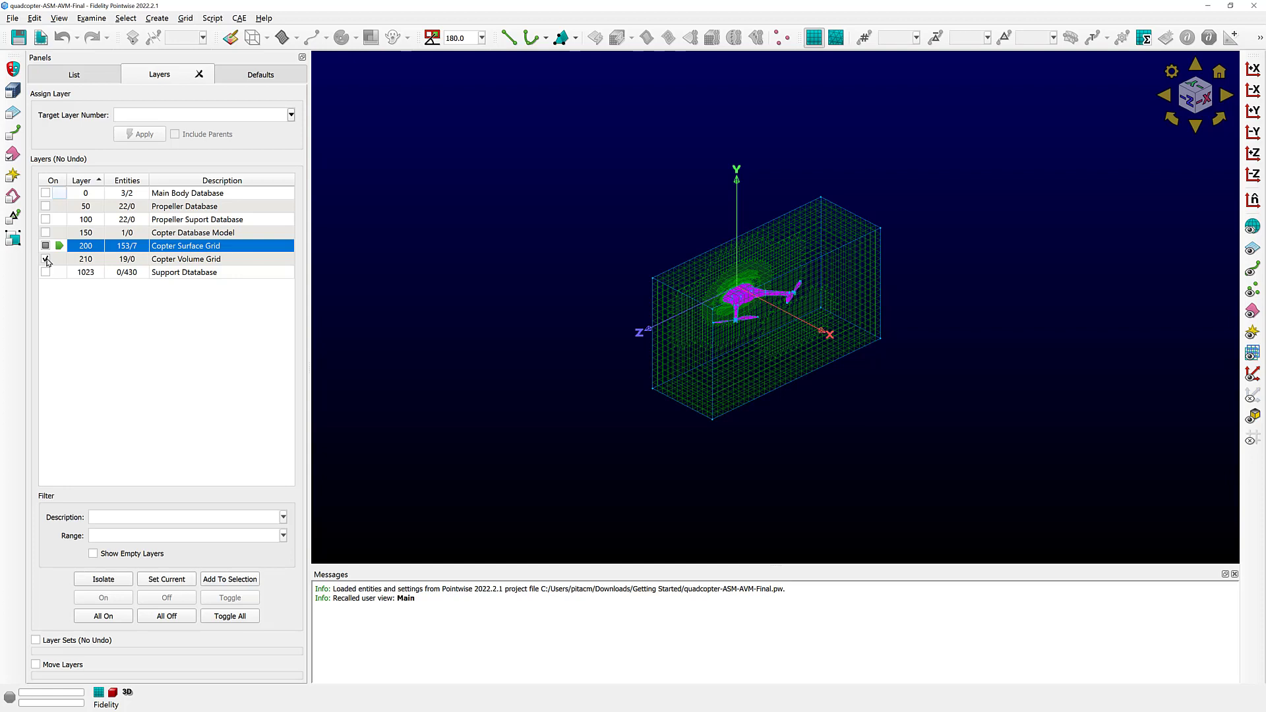
Review the default connector dimension and distribution settings, and return to the entity list.
{"action": "left_click", "coordinate": [268, 72]}
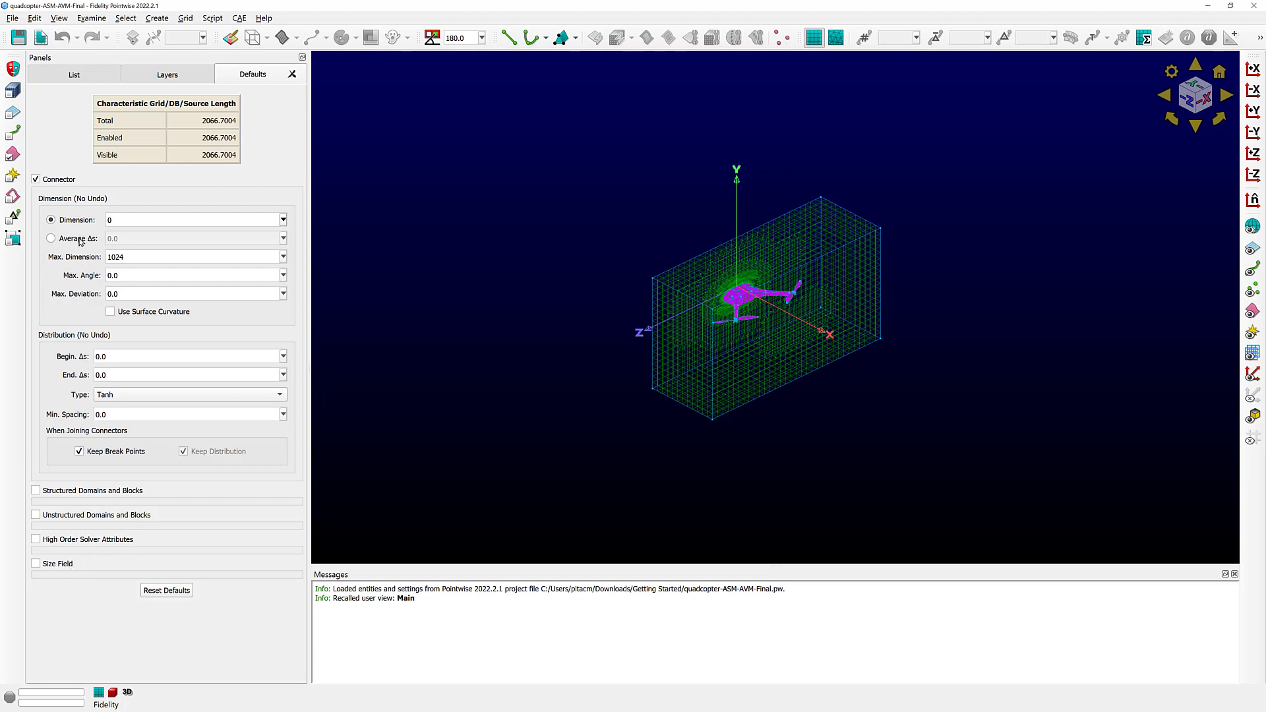
{"action": "left_click", "coordinate": [64, 218]}
{"action": "left_click", "coordinate": [91, 80]}
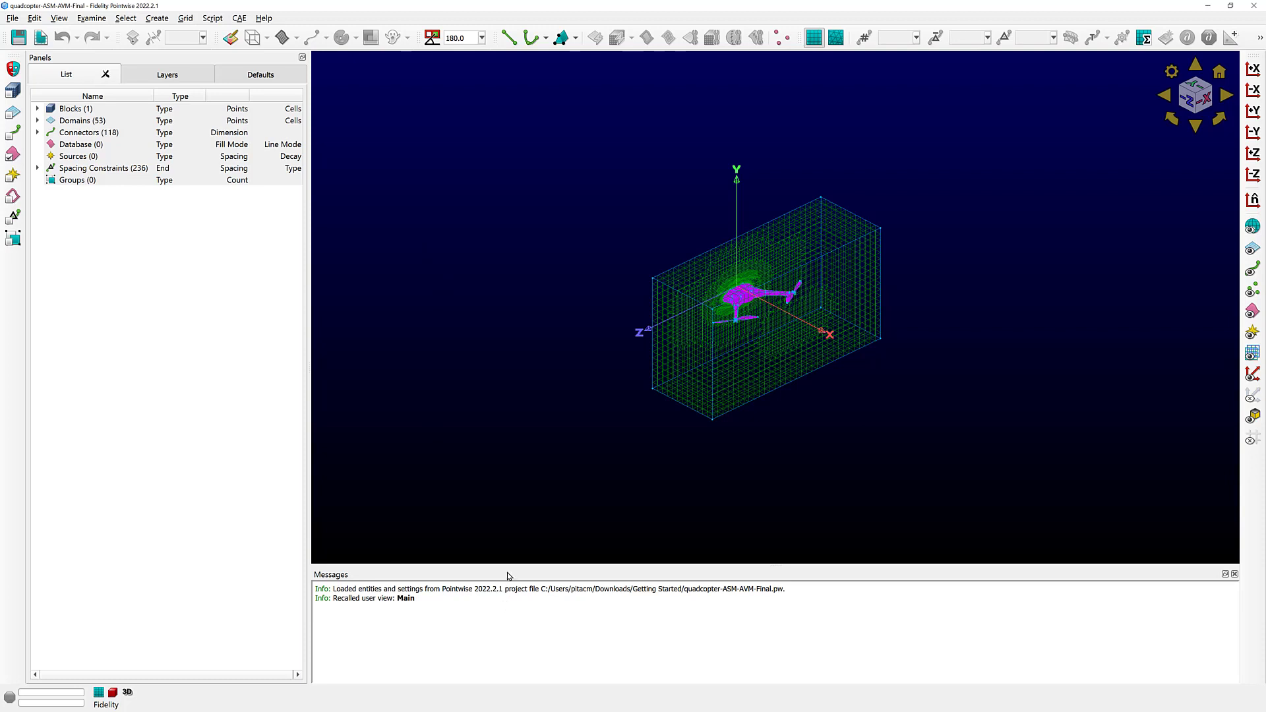
Try relocating the Messages window and the Panels area, and dock both back in their original places.
{"action": "left_click_drag", "start_coordinate": [516, 574], "coordinate": [516, 469]}
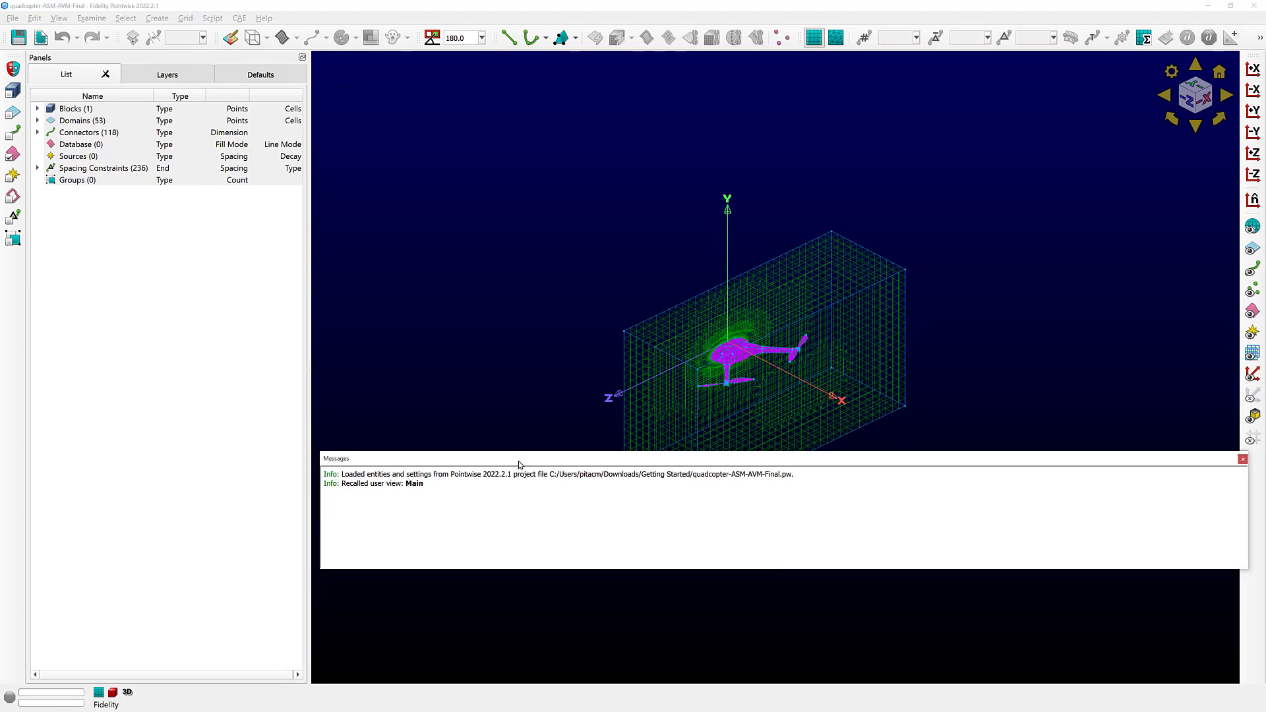
{"action": "double_click", "coordinate": [519, 465]}
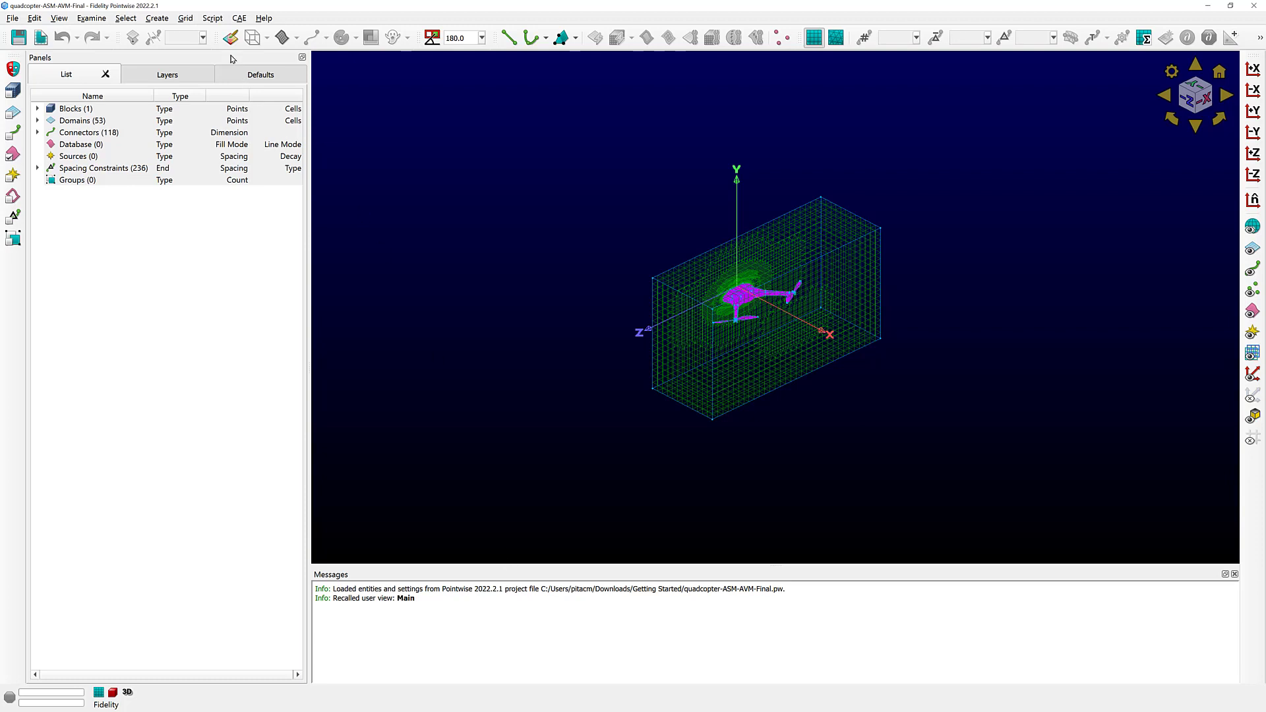
{"action": "left_click_drag", "start_coordinate": [231, 59], "coordinate": [1235, 82]}
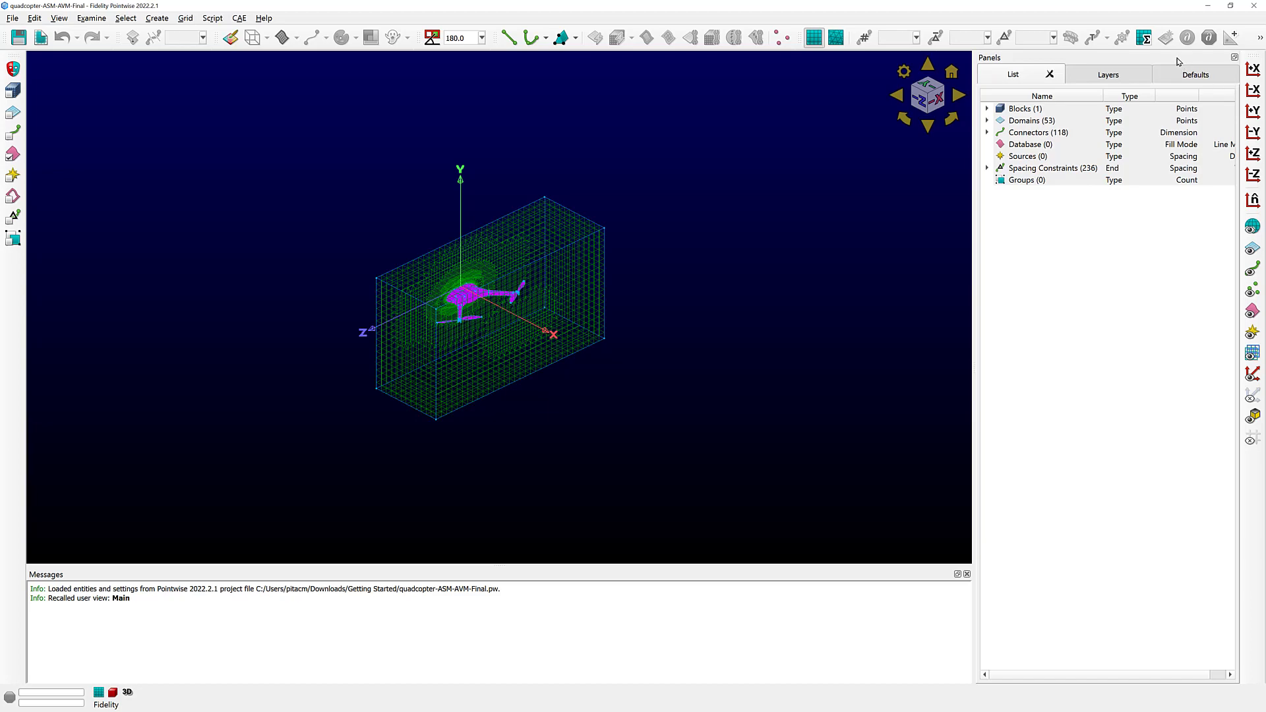
{"action": "left_click_drag", "start_coordinate": [1177, 61], "coordinate": [40, 86]}
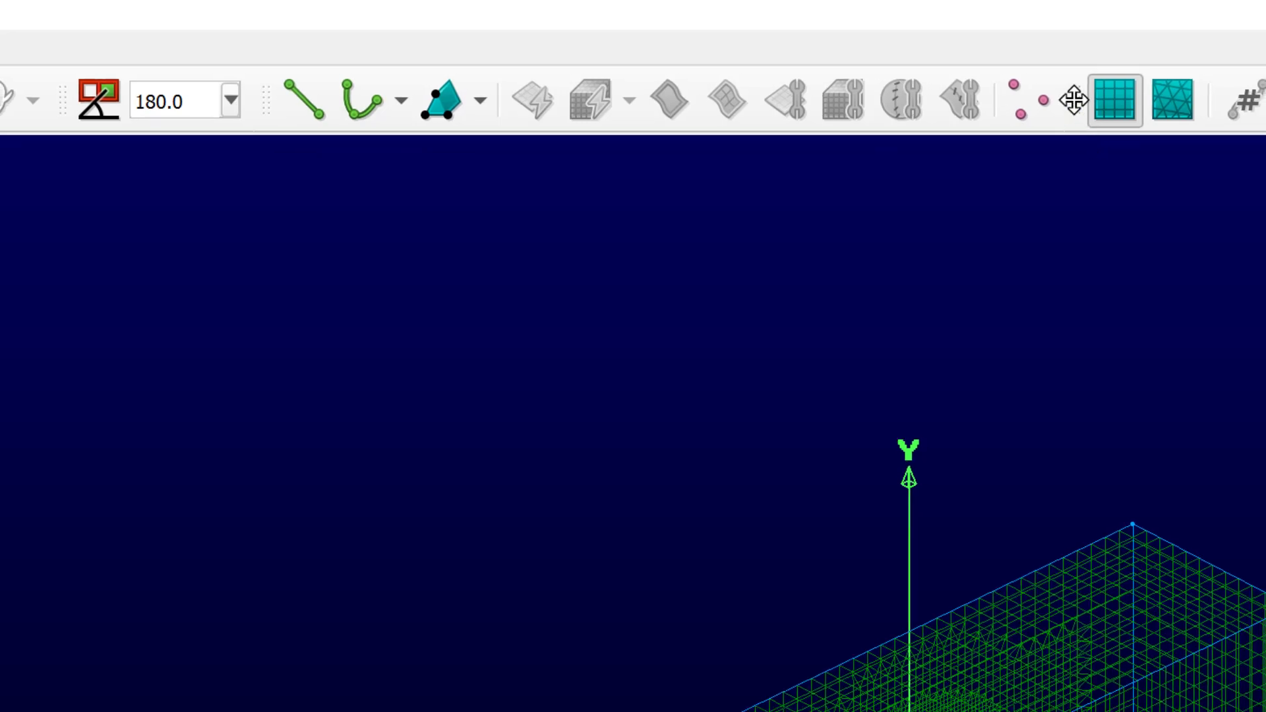
Detach the toolbar that starts with the structured and unstructured grid toggles, and dock it back in its original row.
{"action": "left_click_drag", "start_coordinate": [1074, 100], "coordinate": [1097, 252]}
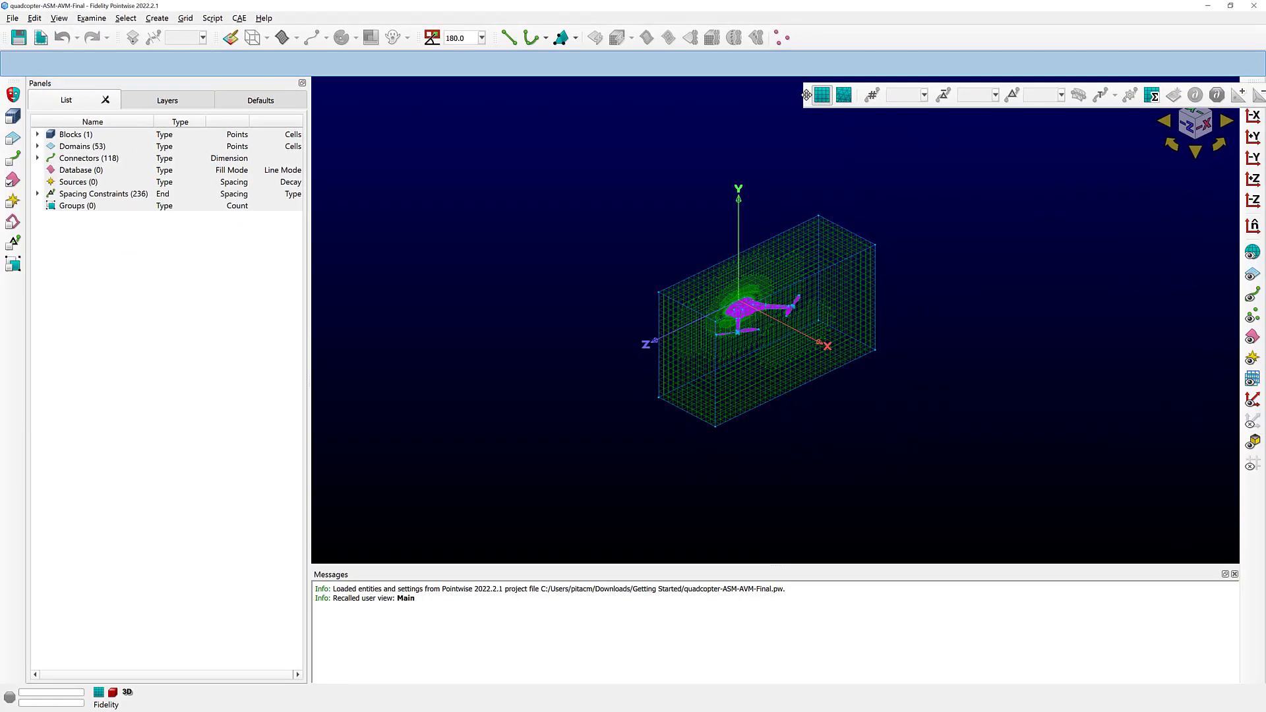
{"action": "left_click_drag", "start_coordinate": [807, 95], "coordinate": [801, 31]}
{"action": "left_click_drag", "start_coordinate": [802, 35], "coordinate": [799, 38]}
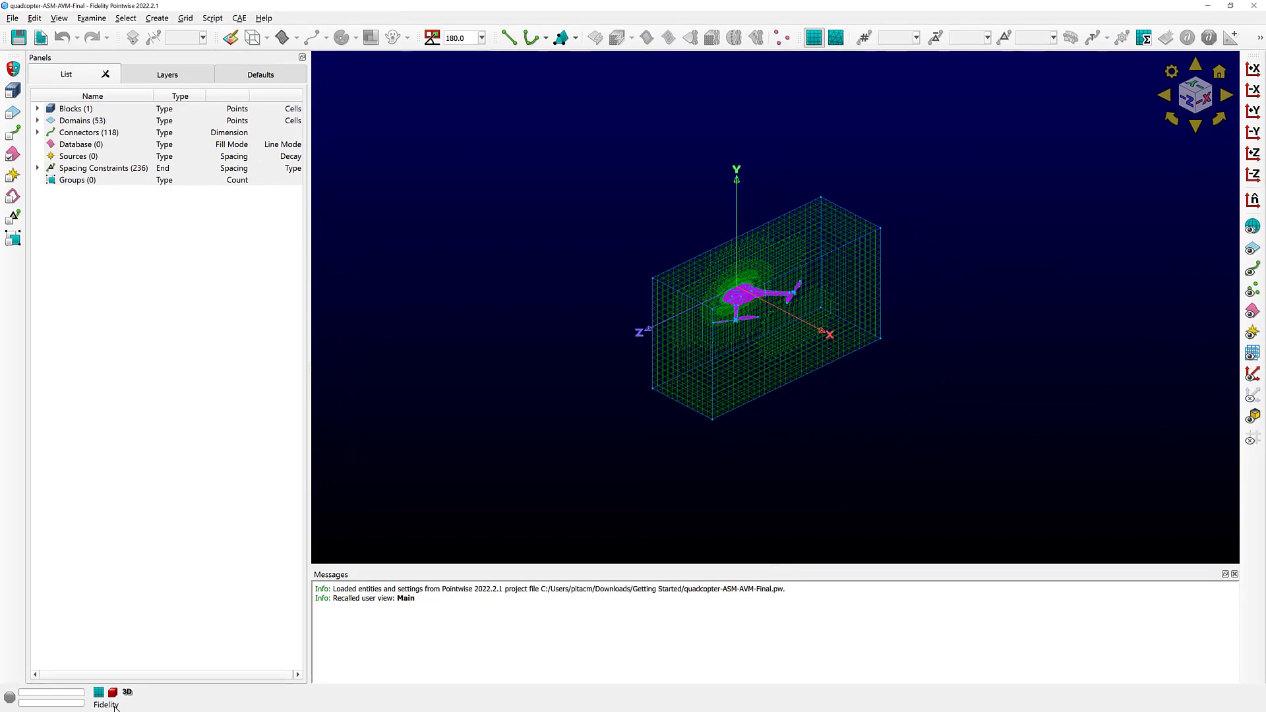
Browse the list of available CAE solvers and accept Fidelity as the solver.
{"action": "left_click", "coordinate": [239, 19]}
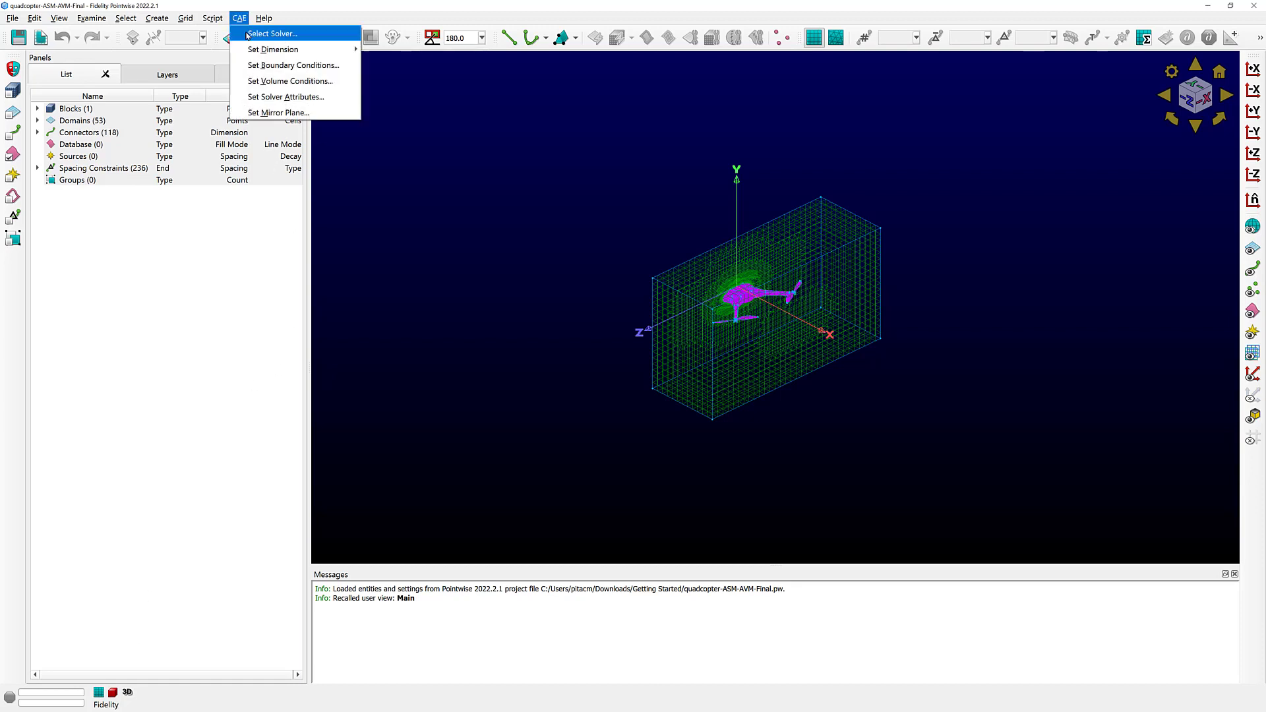
{"action": "left_click", "coordinate": [245, 31]}
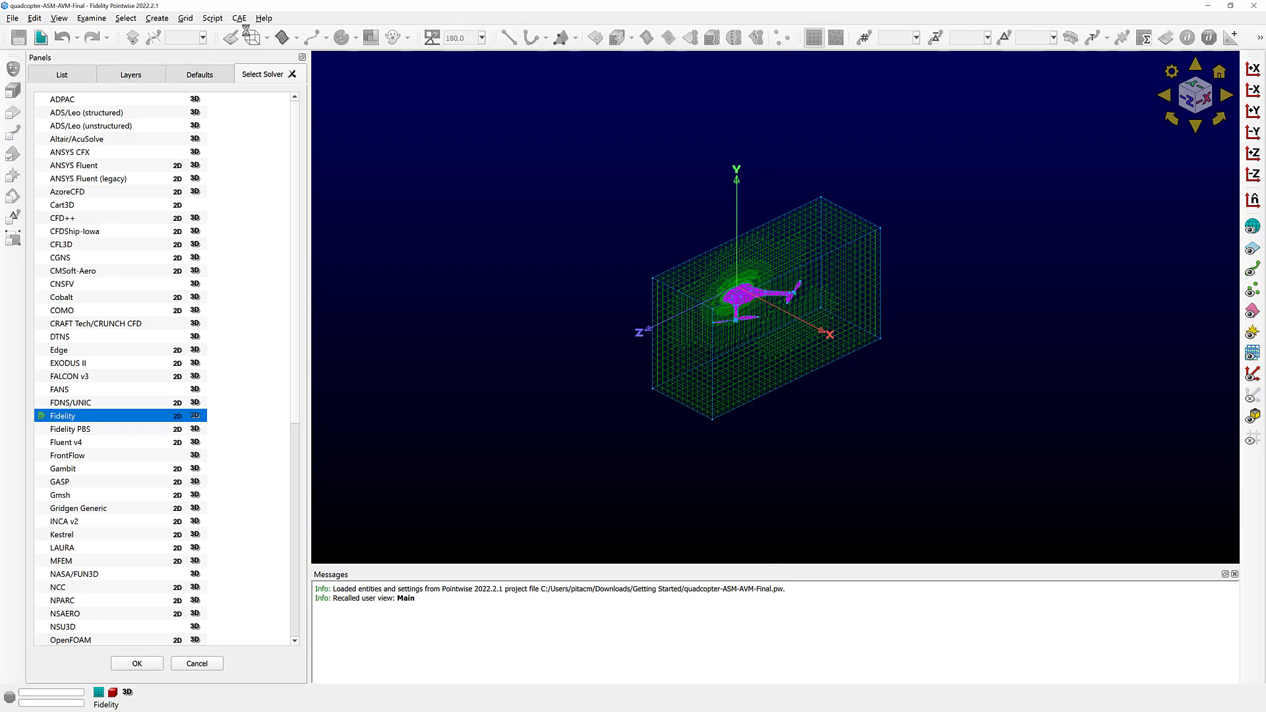
{"action": "scroll", "coordinate": [241, 329], "scroll_direction": "down", "scroll_amount": 9}
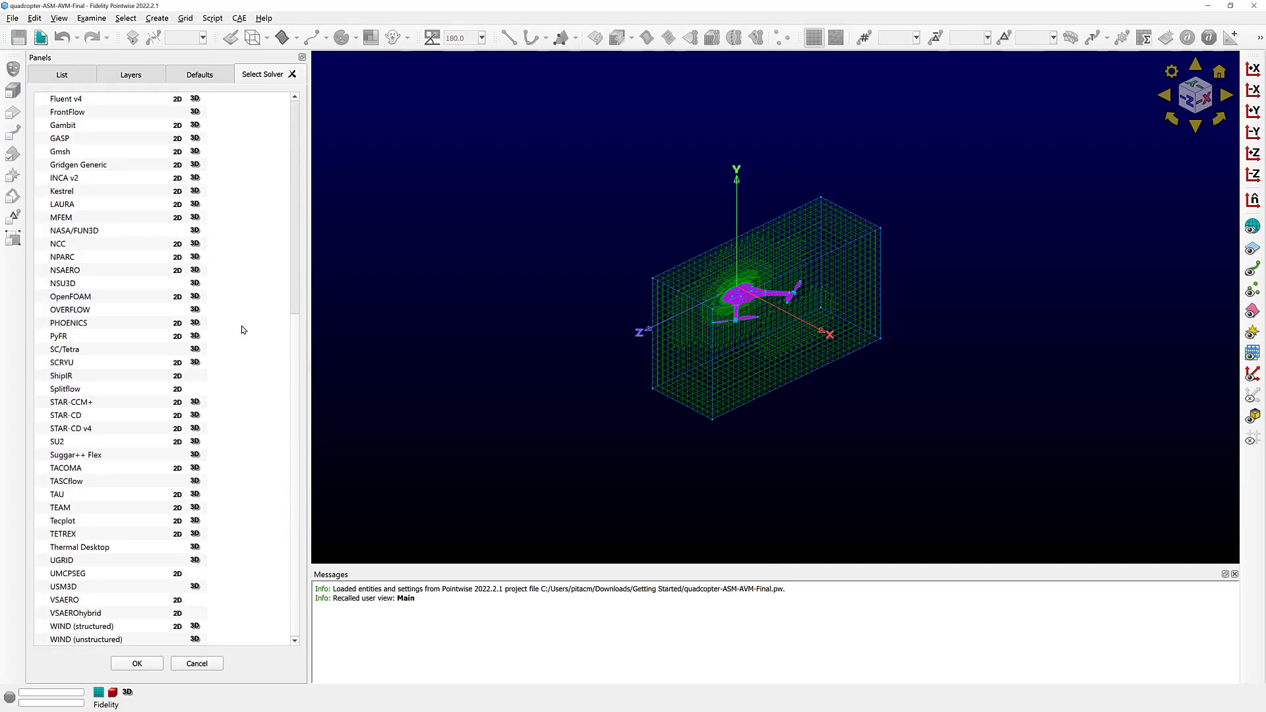
{"action": "scroll", "coordinate": [241, 329], "scroll_direction": "up", "scroll_amount": 9}
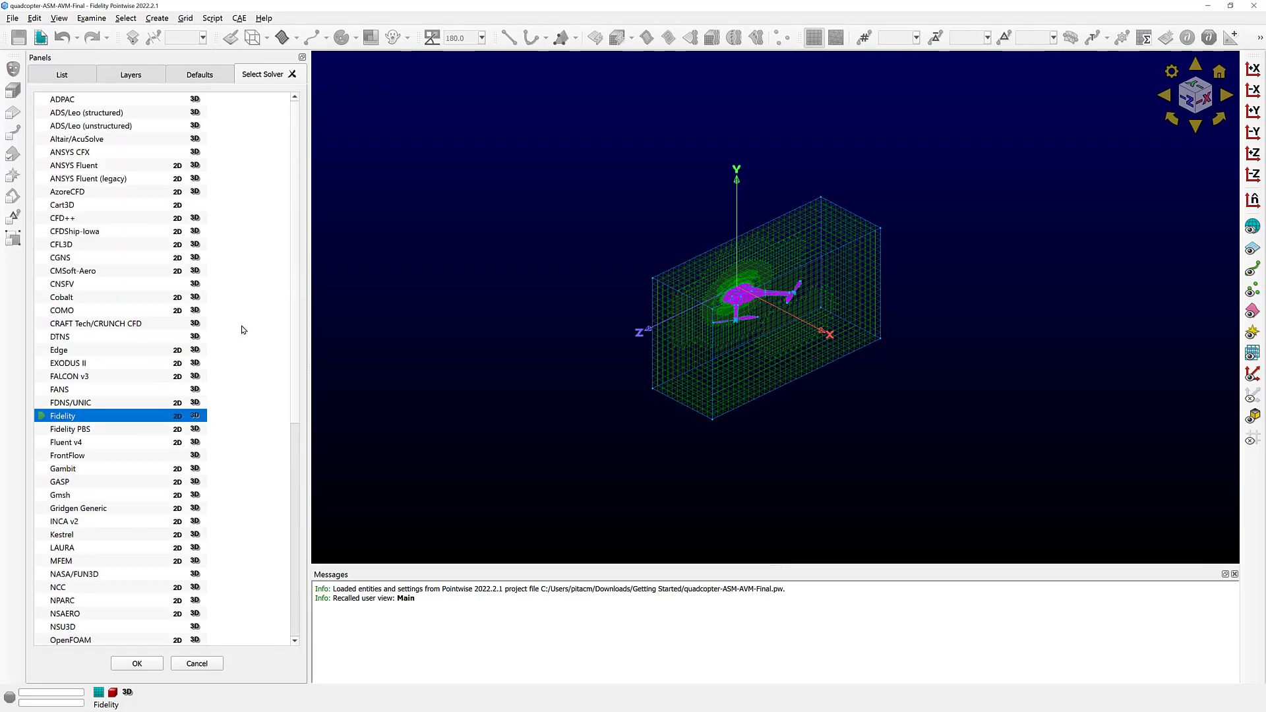
{"action": "left_click", "coordinate": [137, 664]}
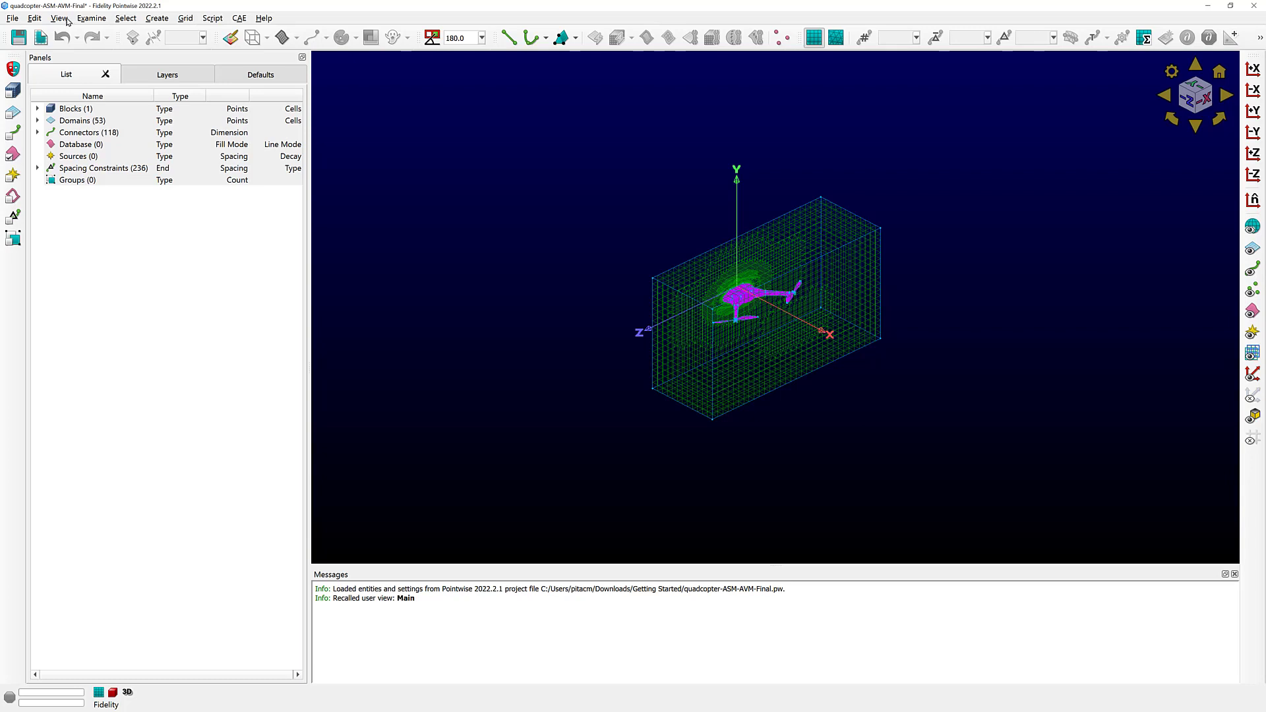
{"action": "left_click", "coordinate": [33, 19]}
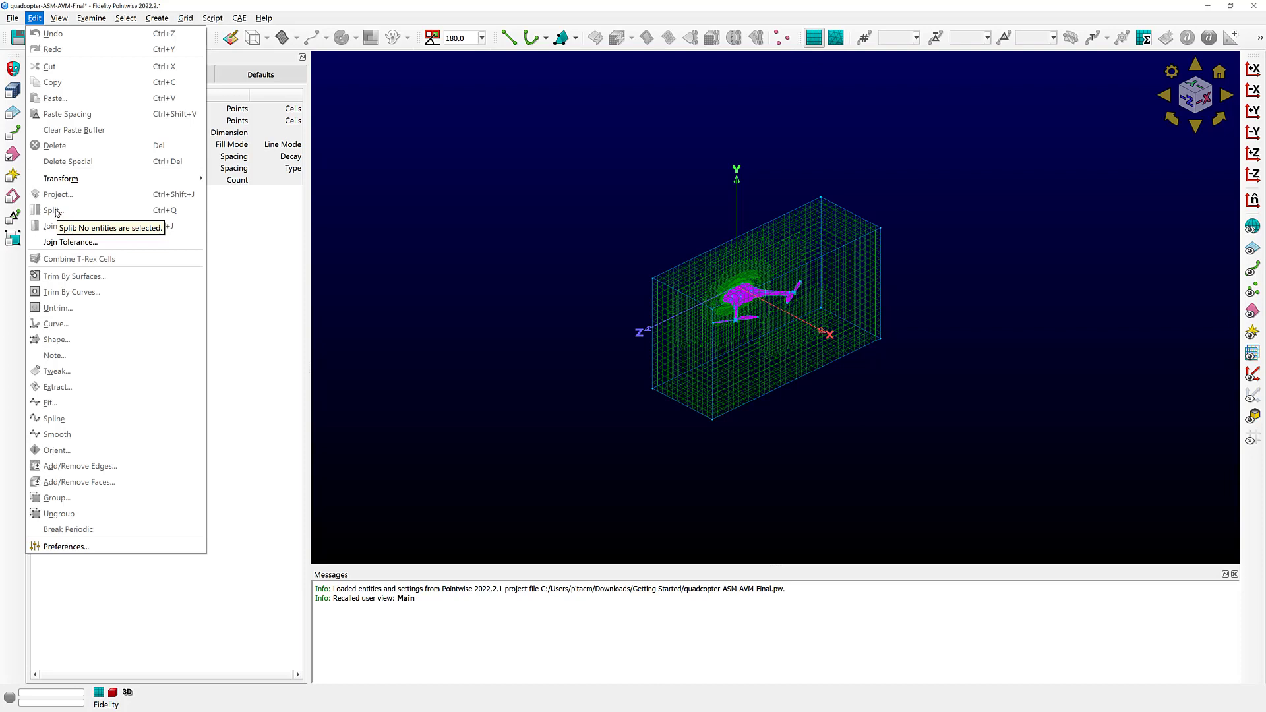
{"action": "left_click", "coordinate": [435, 228]}
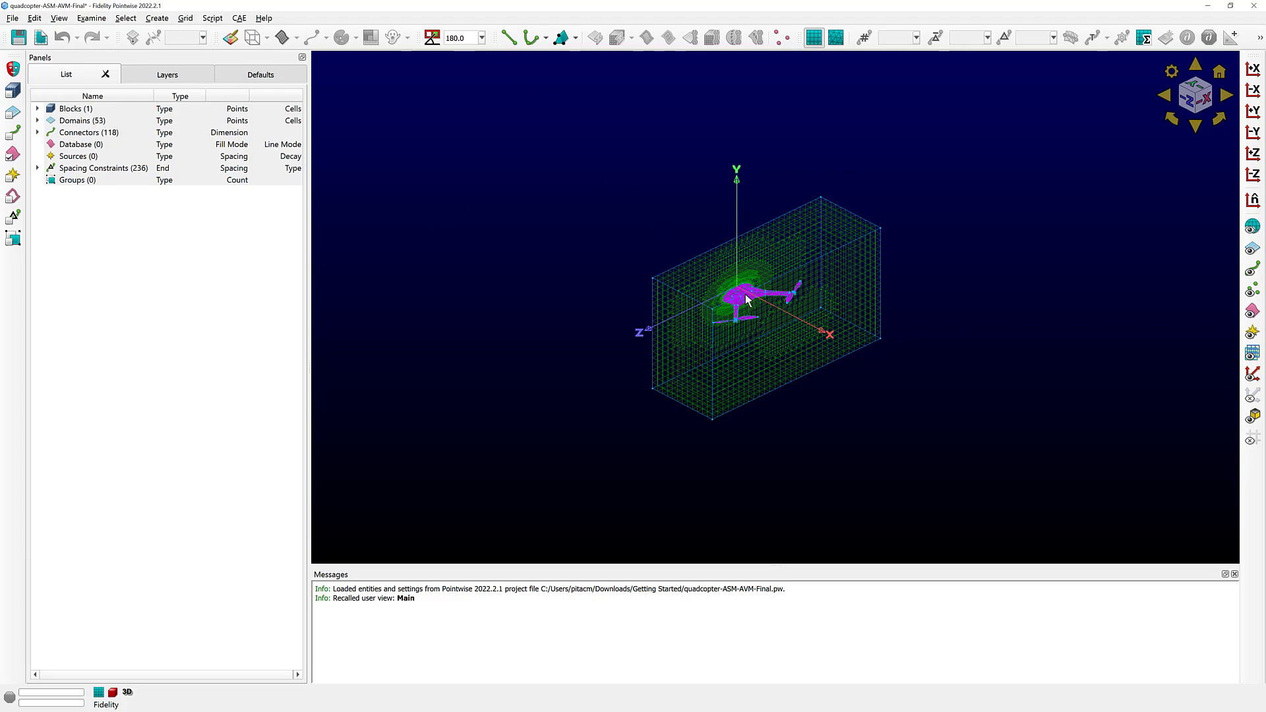
{"action": "scroll", "coordinate": [749, 302], "scroll_direction": "up", "scroll_amount": 4}
{"action": "scroll", "coordinate": [749, 299], "scroll_direction": "up", "scroll_amount": 4}
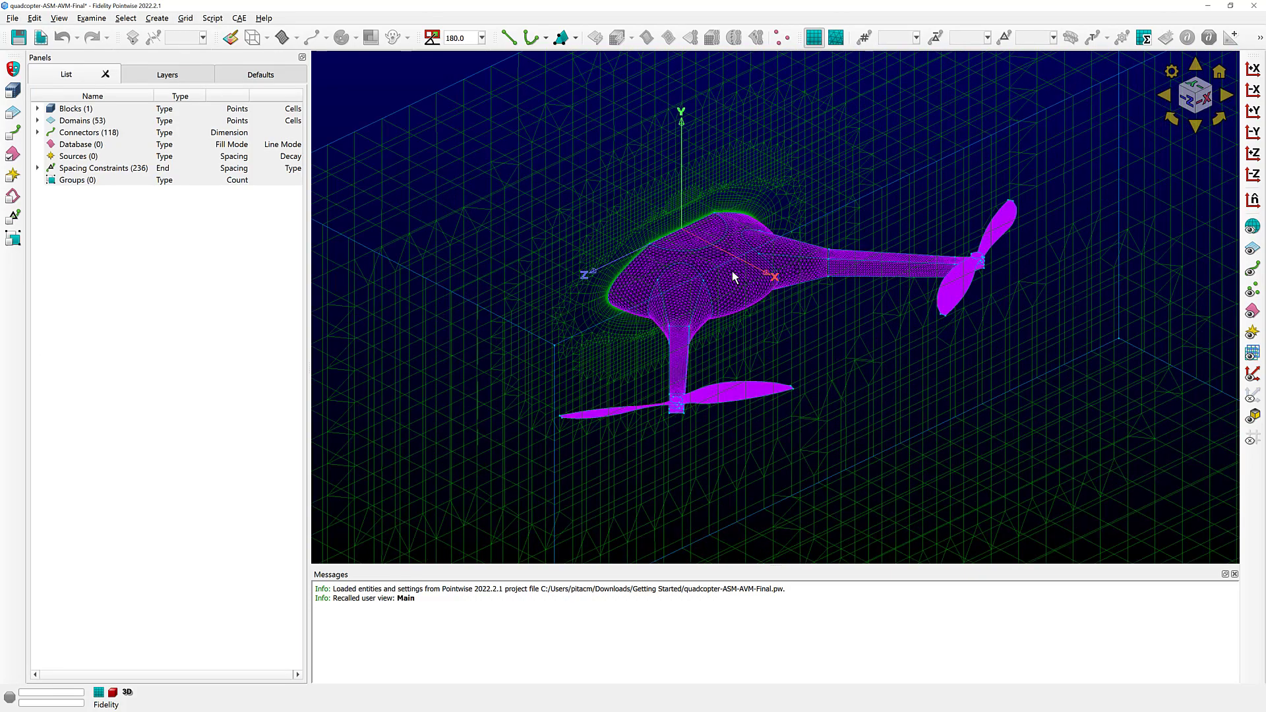
{"action": "scroll", "coordinate": [734, 277], "scroll_direction": "down", "scroll_amount": 5}
{"action": "scroll", "coordinate": [733, 277], "scroll_direction": "up", "scroll_amount": 3}
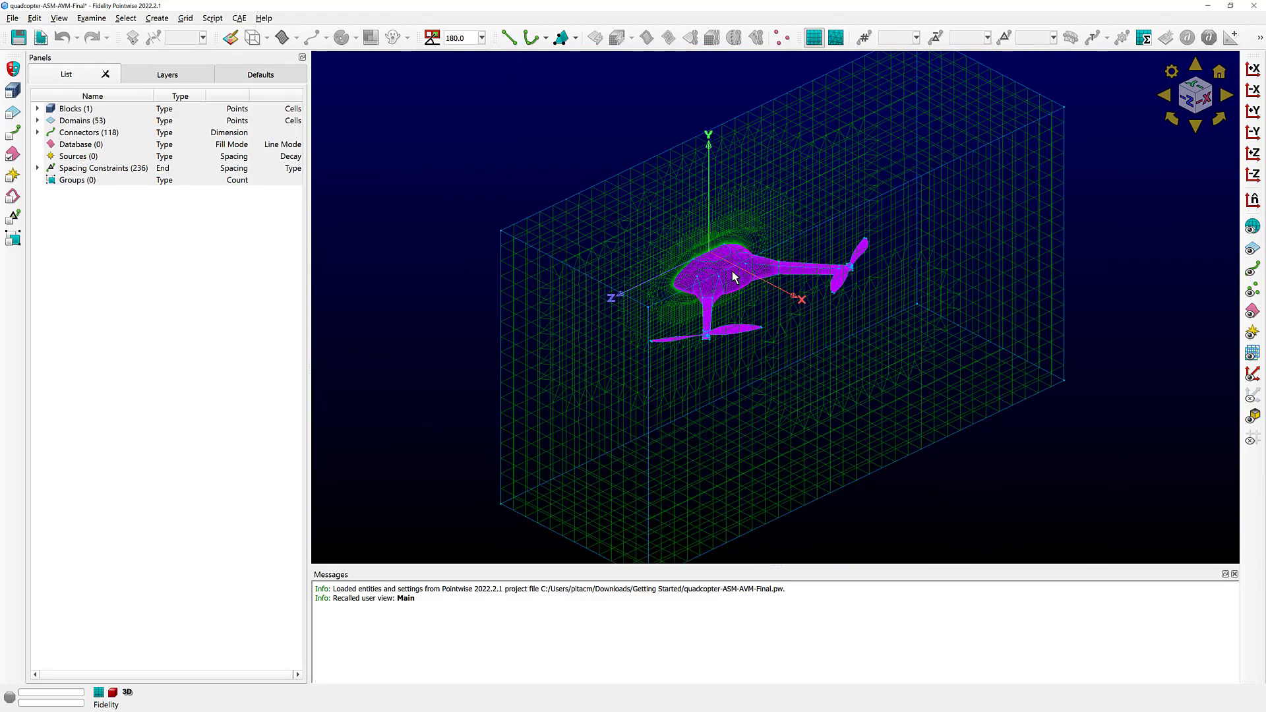
{"action": "scroll", "coordinate": [733, 277], "scroll_direction": "up", "scroll_amount": 2}
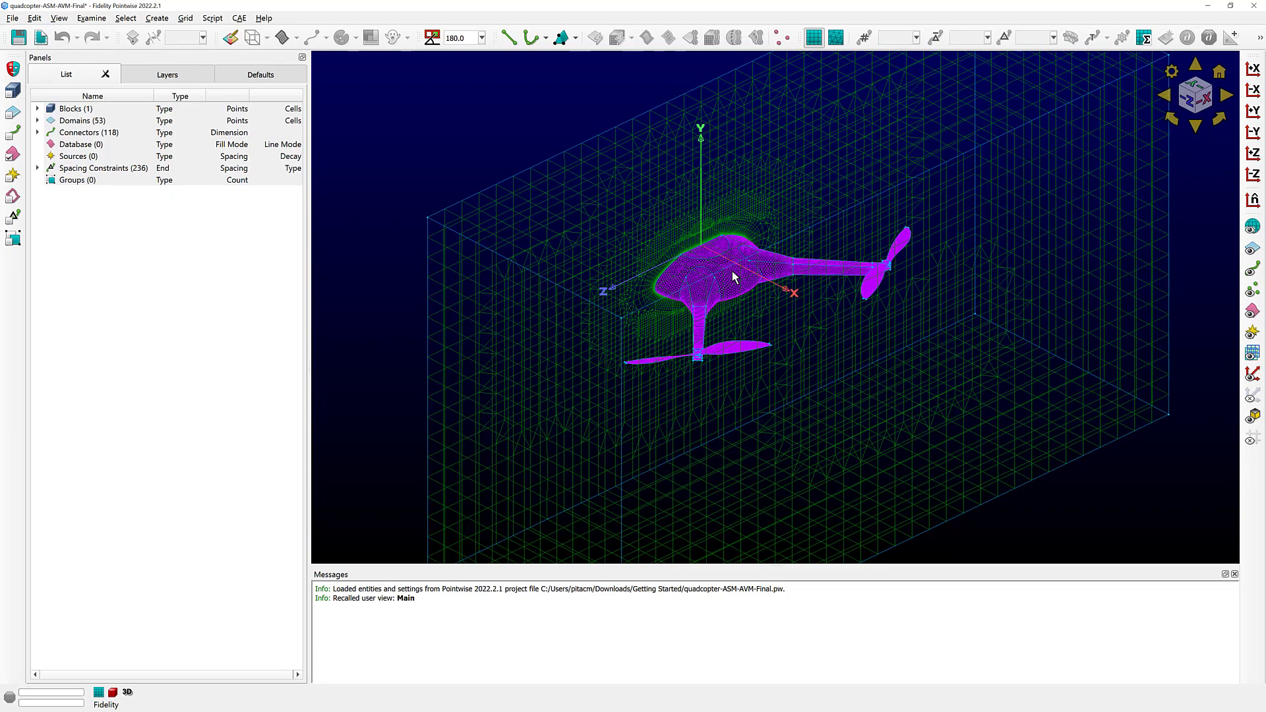
Examine the surface mesh on the quadcopter's center body up close and within the surrounding farfield box.
{"action": "scroll", "coordinate": [733, 272], "scroll_direction": "up", "scroll_amount": 3}
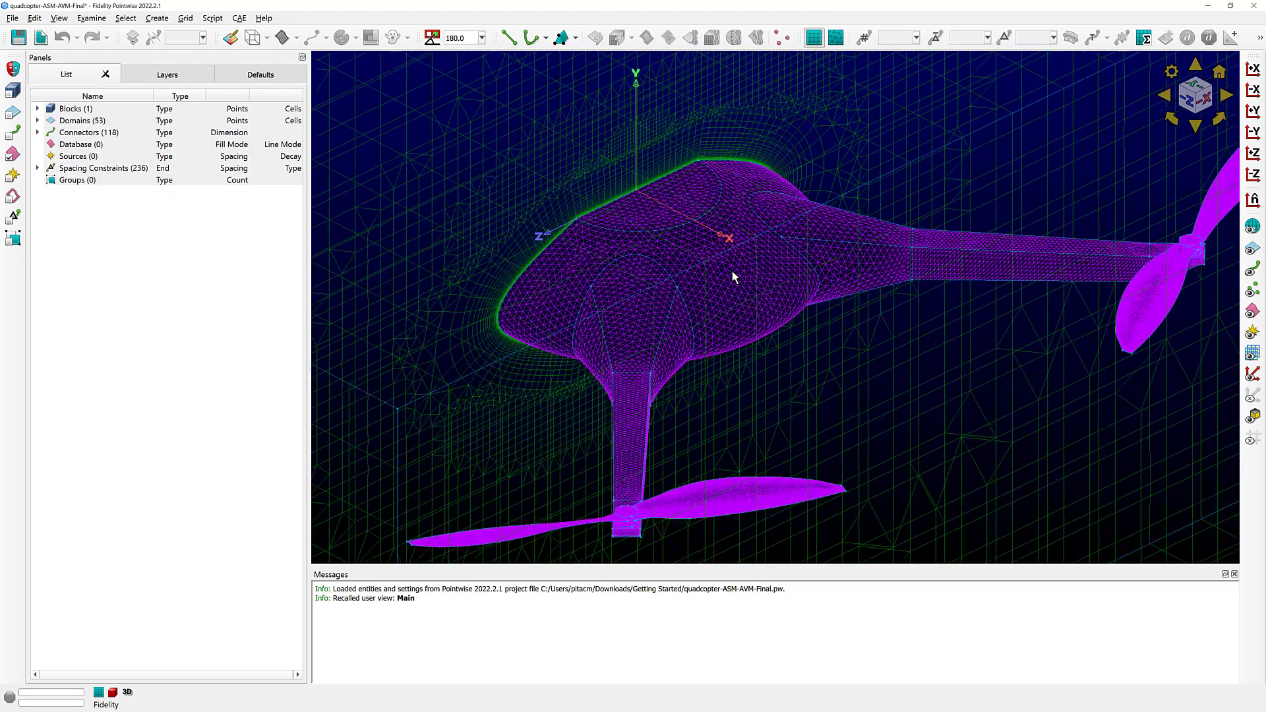
{"action": "scroll", "coordinate": [733, 273], "scroll_direction": "up", "scroll_amount": 2}
{"action": "scroll", "coordinate": [711, 271], "scroll_direction": "down", "scroll_amount": 5}
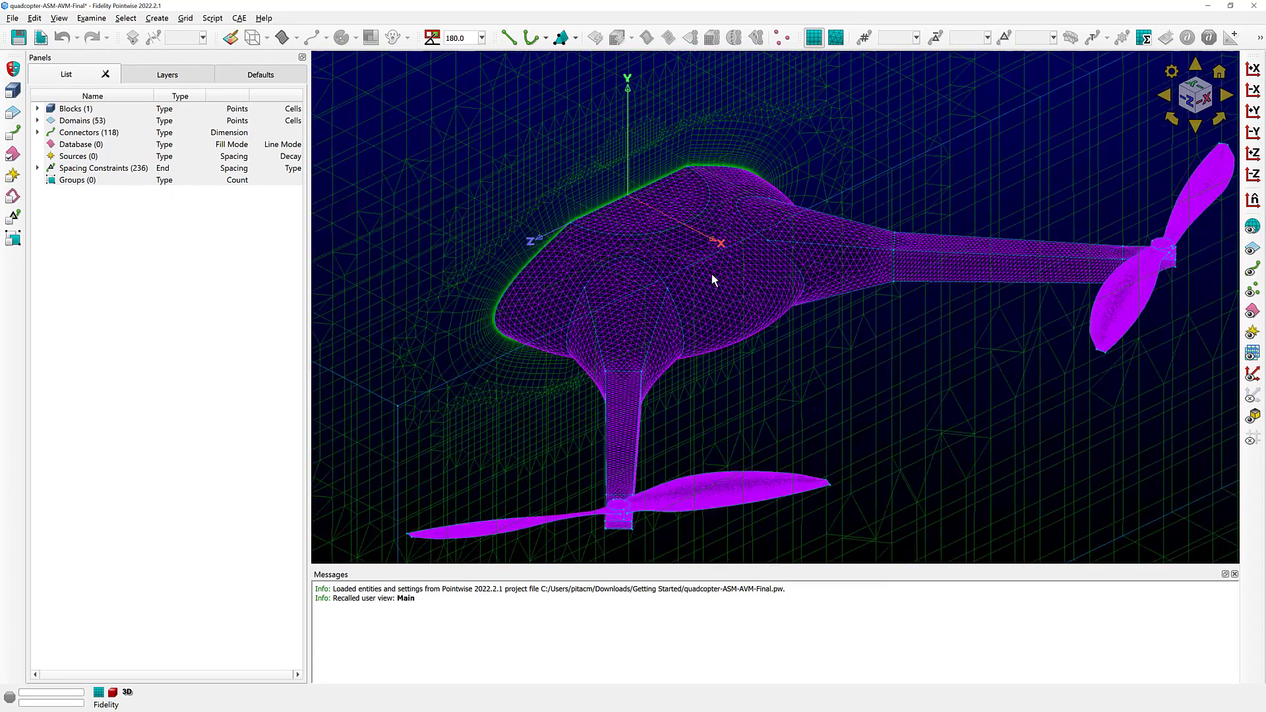
{"action": "scroll", "coordinate": [768, 248], "scroll_direction": "up", "scroll_amount": 7}
{"action": "scroll", "coordinate": [765, 229], "scroll_direction": "up", "scroll_amount": 4}
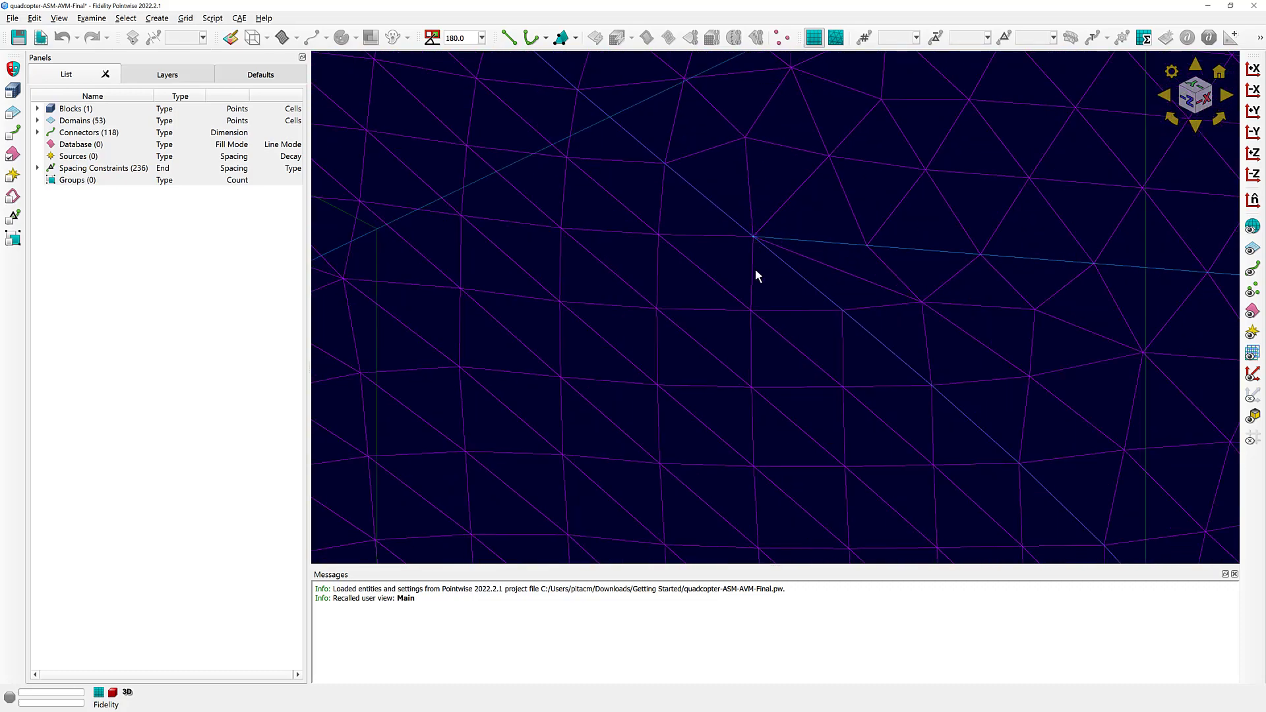
{"action": "scroll", "coordinate": [757, 244], "scroll_direction": "down", "scroll_amount": 2}
{"action": "scroll", "coordinate": [740, 263], "scroll_direction": "up", "scroll_amount": 3}
{"action": "scroll", "coordinate": [739, 264], "scroll_direction": "down", "scroll_amount": 2}
{"action": "scroll", "coordinate": [739, 264], "scroll_direction": "down", "scroll_amount": 6}
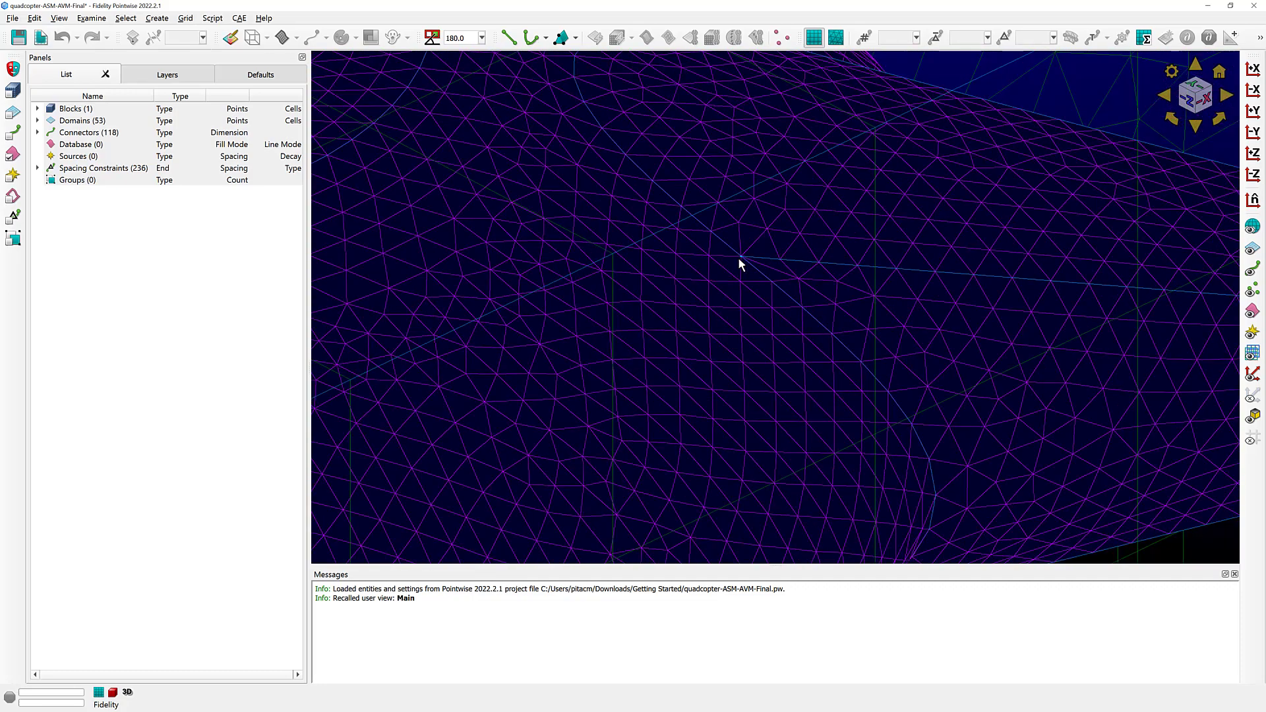
{"action": "scroll", "coordinate": [739, 264], "scroll_direction": "down", "scroll_amount": 4}
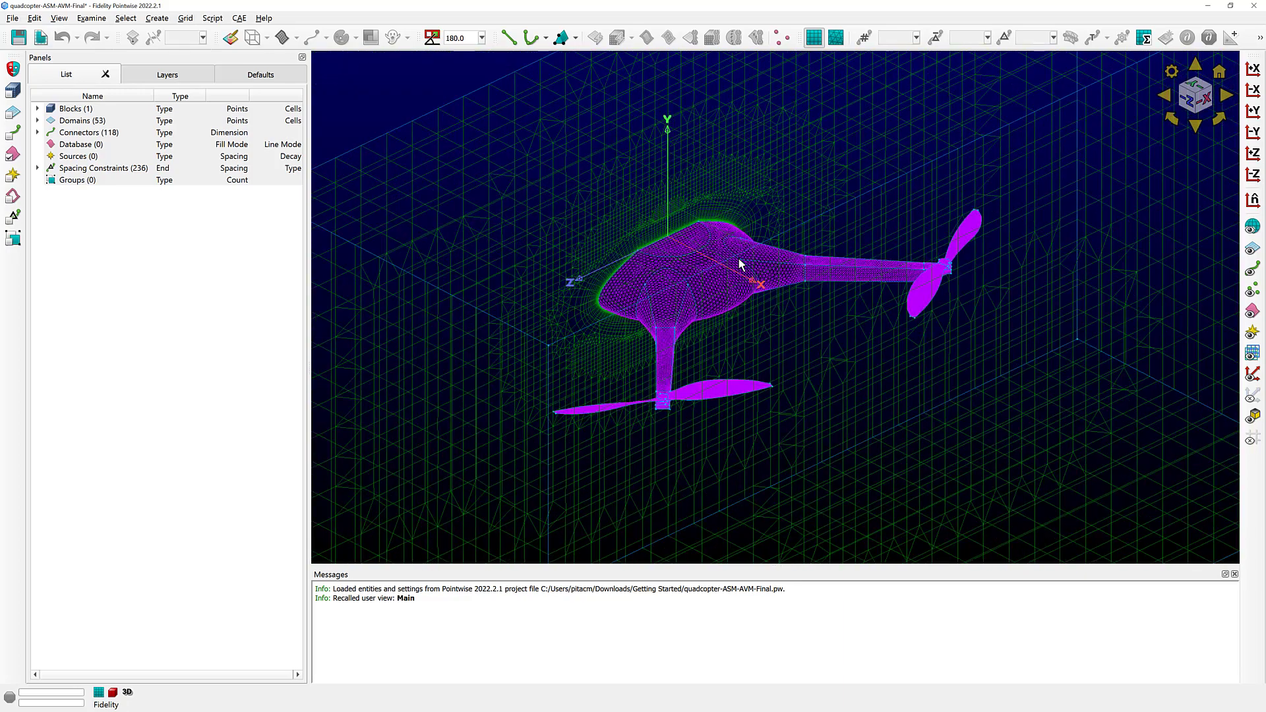
{"action": "scroll", "coordinate": [608, 223], "scroll_direction": "down", "scroll_amount": 4}
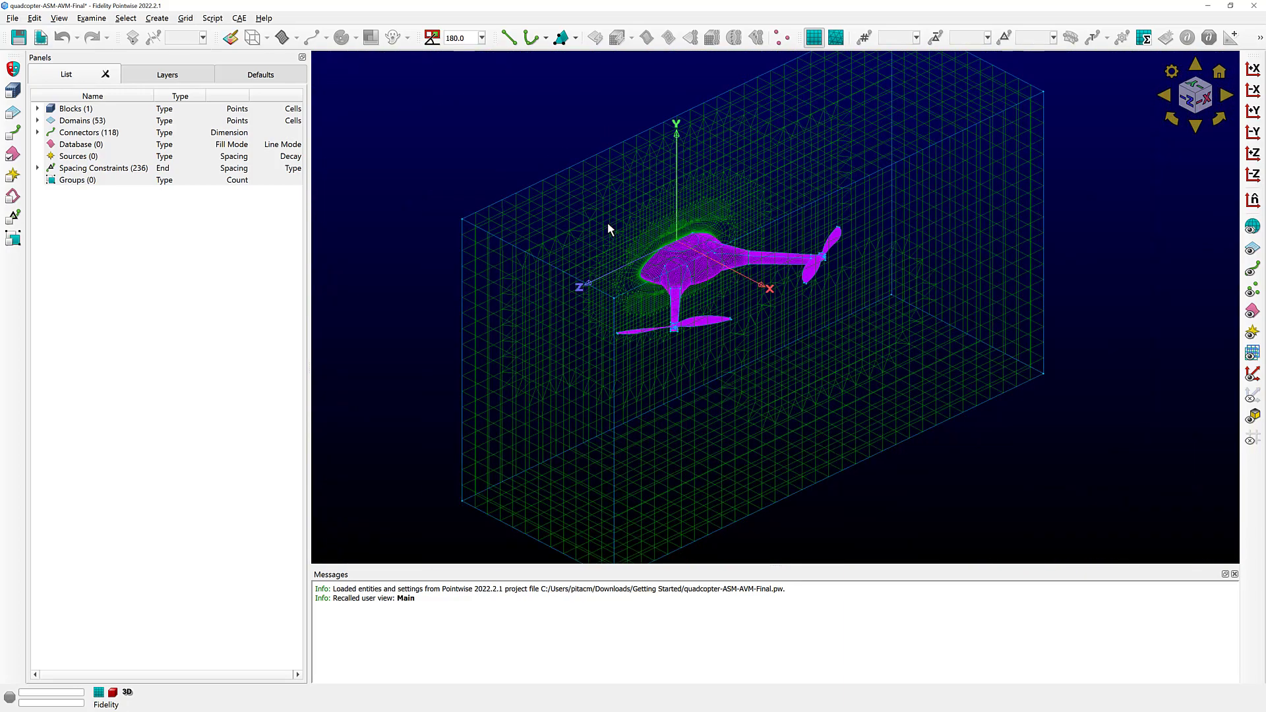
{"action": "scroll", "coordinate": [649, 238], "scroll_direction": "up", "scroll_amount": 2}
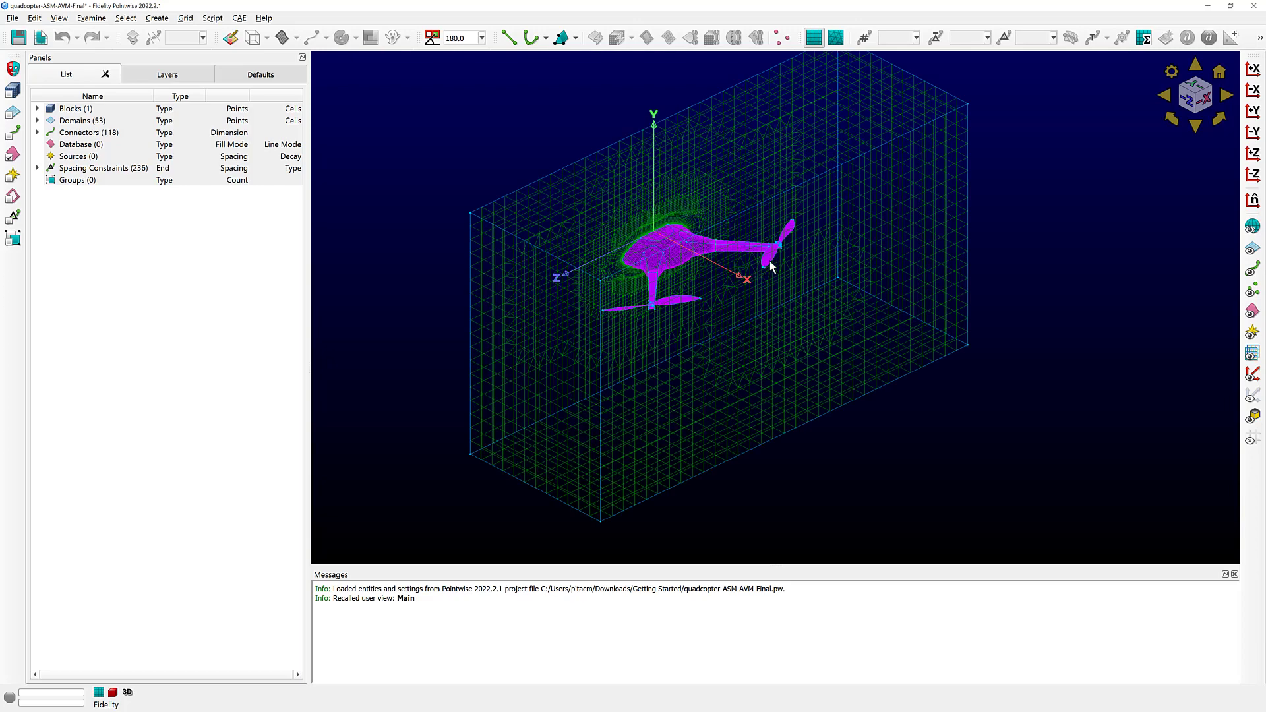
{"action": "scroll", "coordinate": [766, 261], "scroll_direction": "up", "scroll_amount": 3}
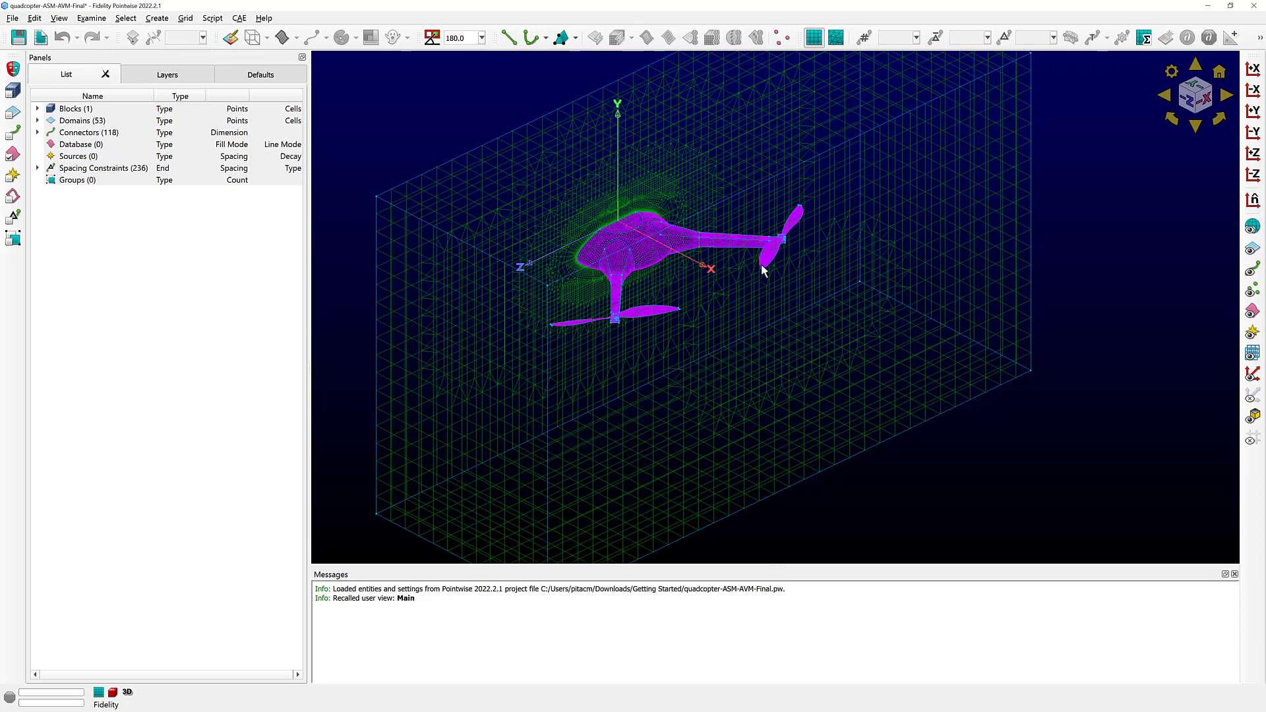
{"action": "scroll", "coordinate": [765, 270], "scroll_direction": "down", "scroll_amount": 1}
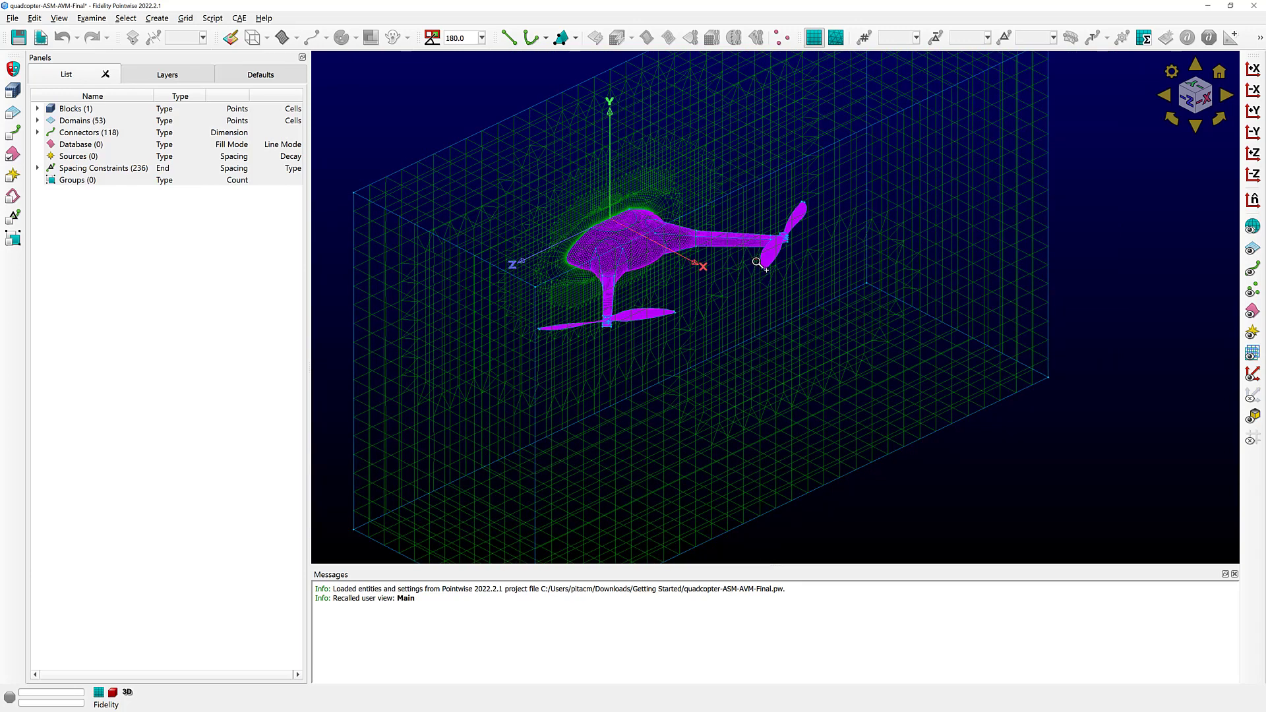
Examine the far rotor blade's mesh down to its tip using box zooms, and fit the whole model back in view.
{"action": "left_click_drag", "start_coordinate": [755, 261], "coordinate": [772, 280], "text": "ctrl"}
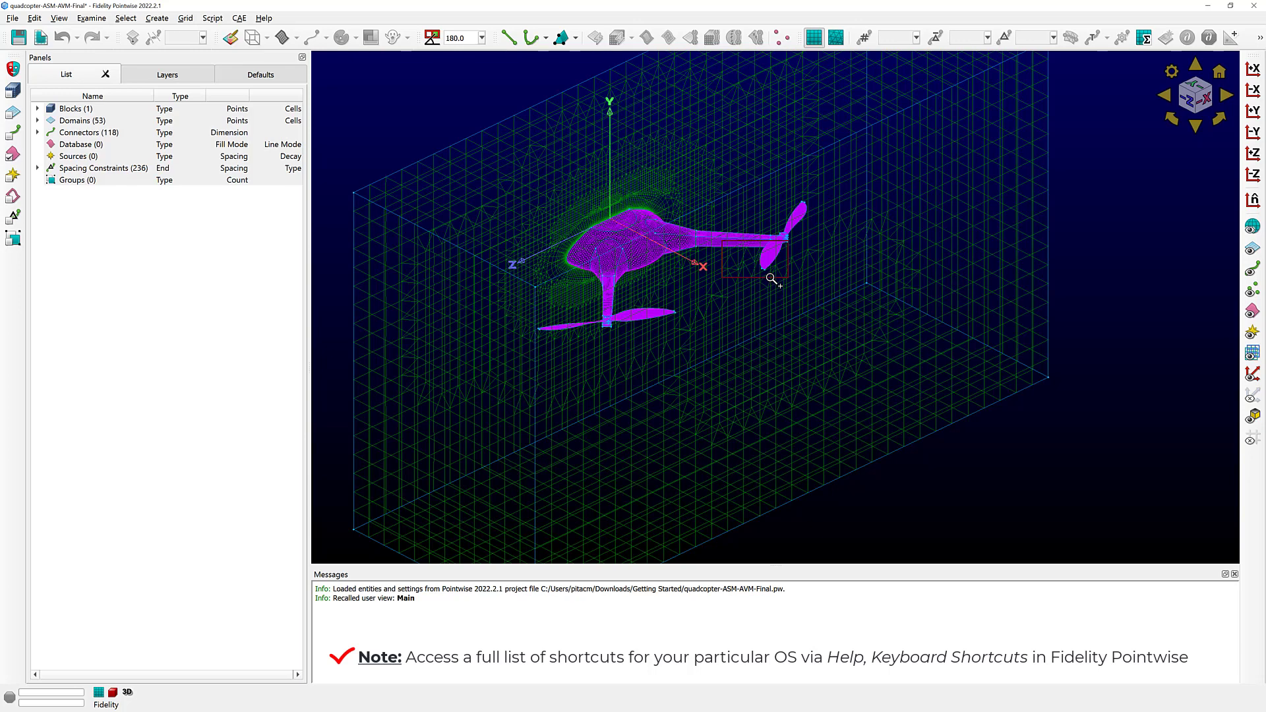
{"action": "left_click_drag", "start_coordinate": [771, 278], "coordinate": [770, 278]}
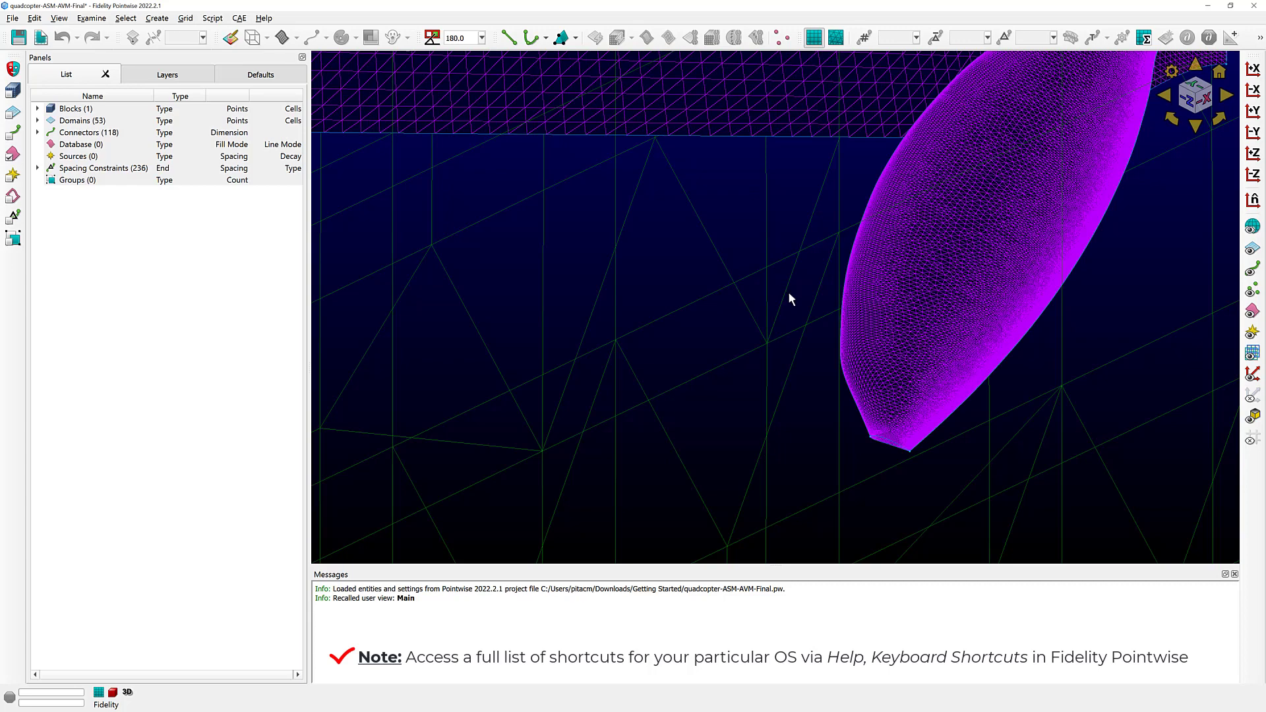
{"action": "left_click_drag", "start_coordinate": [783, 285], "coordinate": [730, 244]}
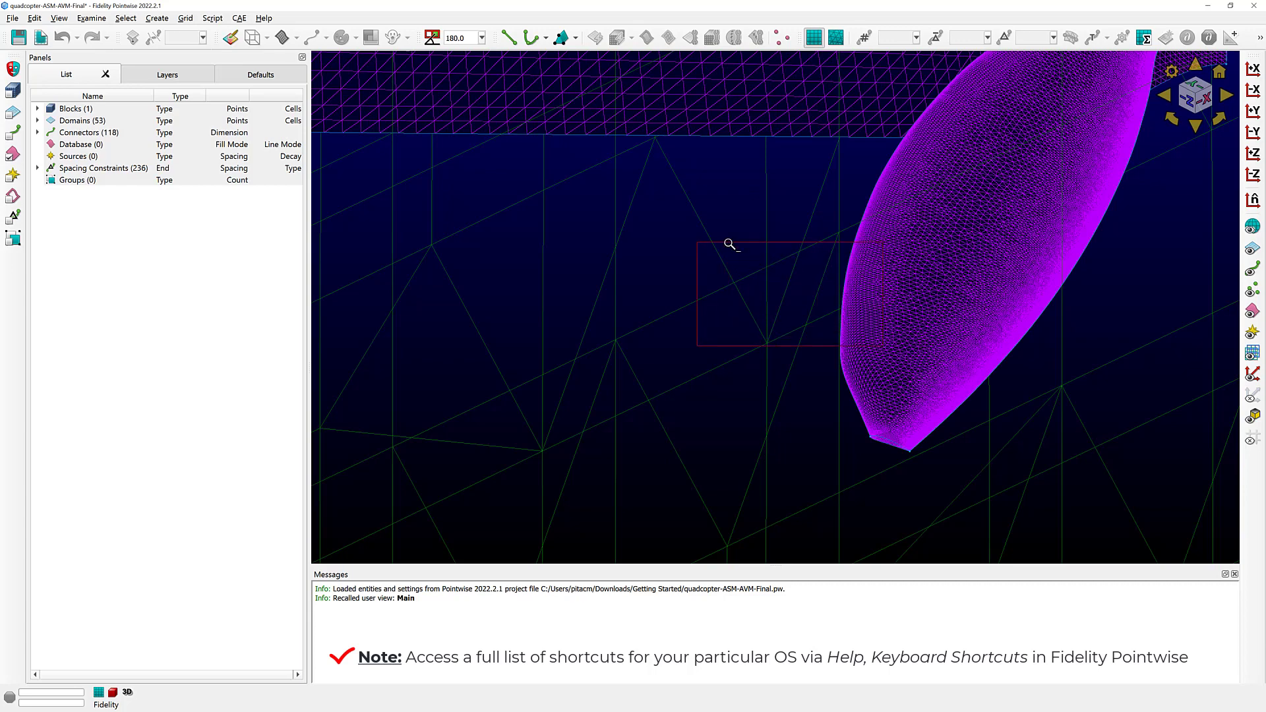
{"action": "left_click_drag", "start_coordinate": [730, 244], "coordinate": [730, 243]}
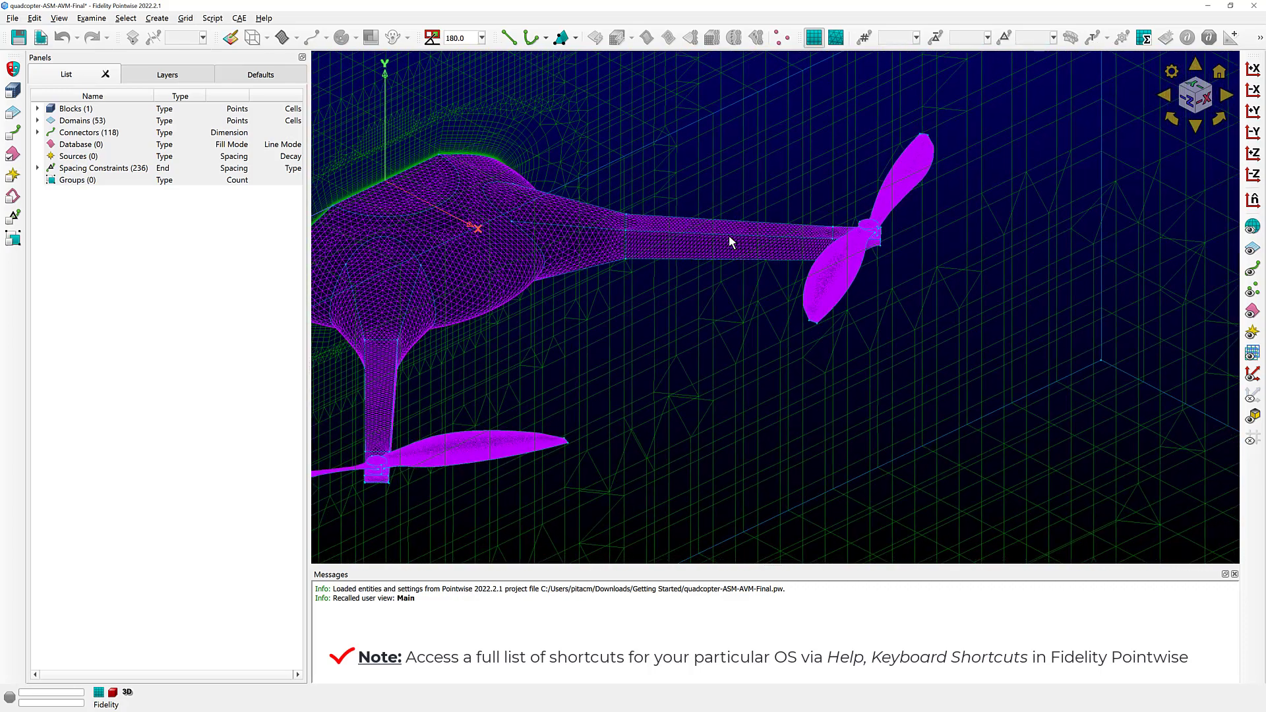
{"action": "scroll", "coordinate": [812, 318], "scroll_direction": "up", "scroll_amount": 5}
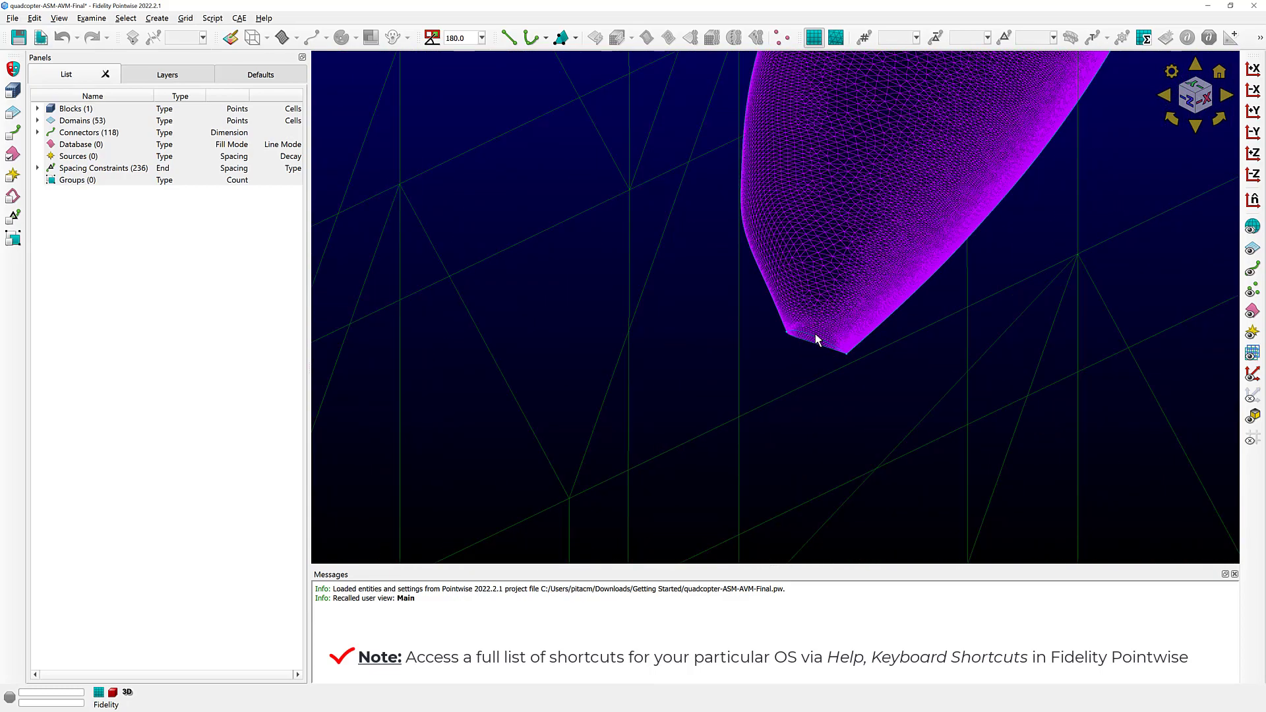
{"action": "scroll", "coordinate": [815, 334], "scroll_direction": "up", "scroll_amount": 4}
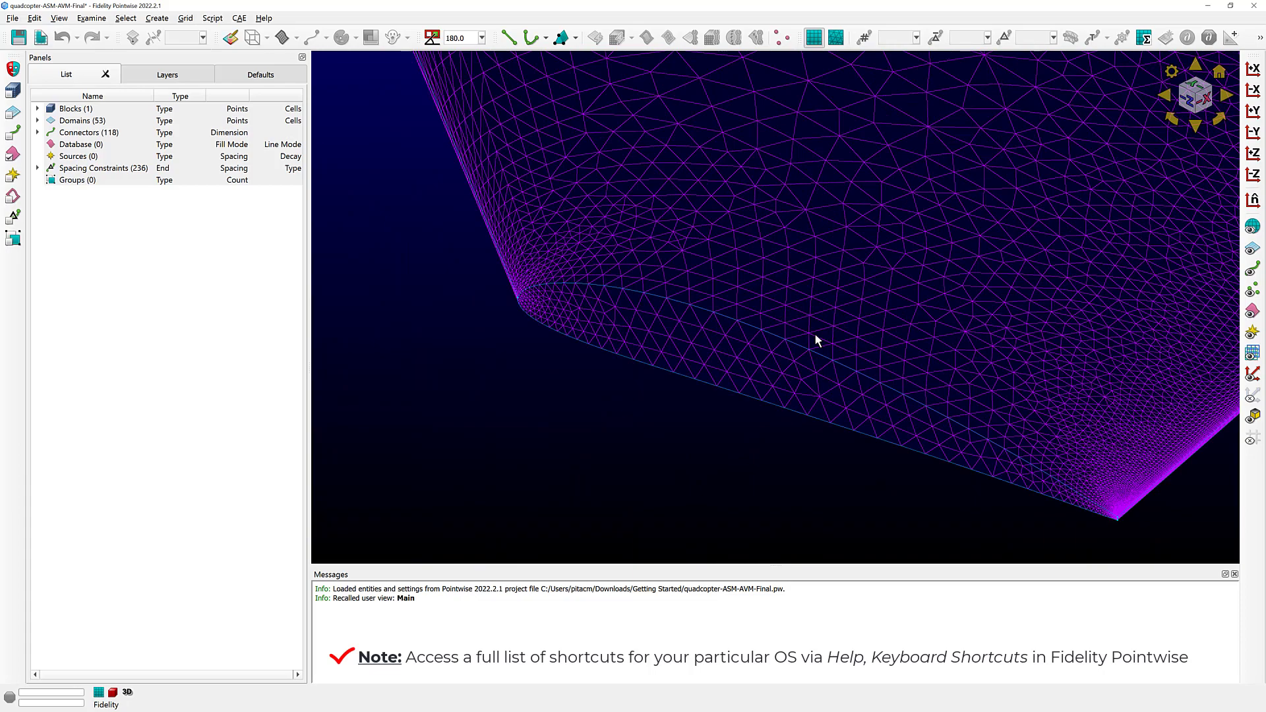
{"action": "key", "text": "ctrl+f"}
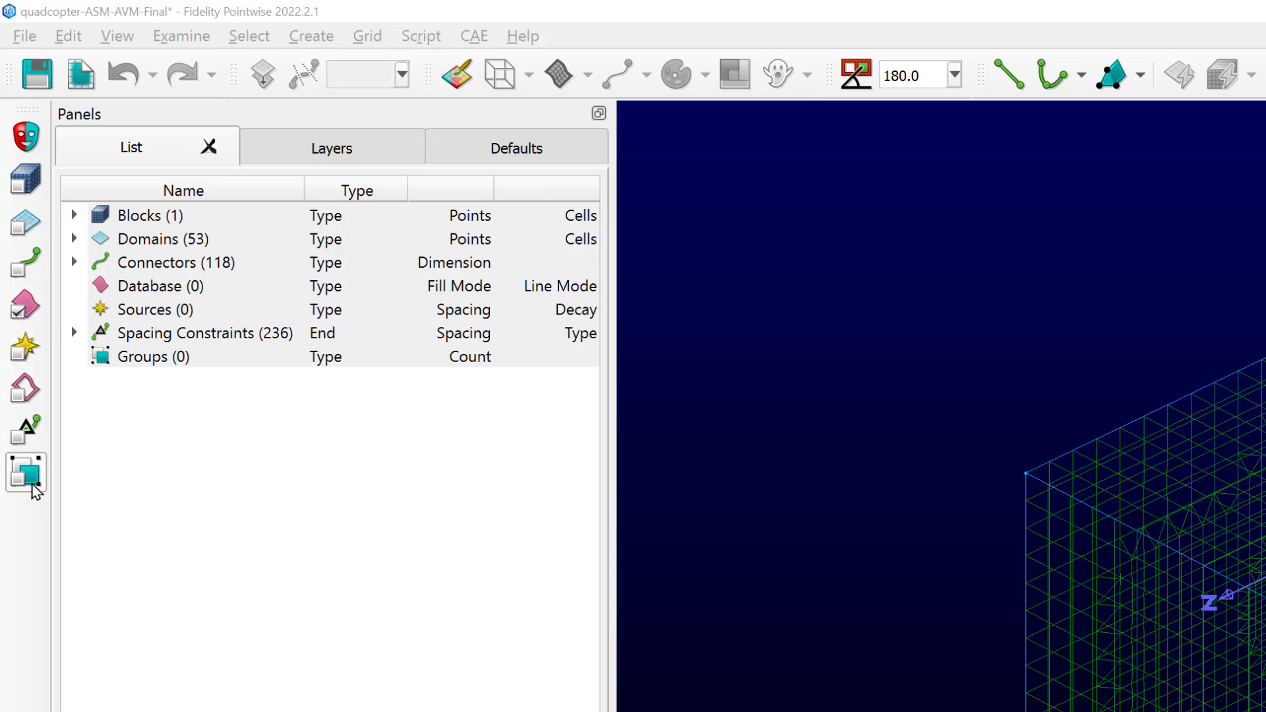
Toggle the entity selection masks, expand the domain list, and select the domains Arm-3-dom-1 through Arm-8-dom-1.
{"action": "left_click", "coordinate": [30, 124]}
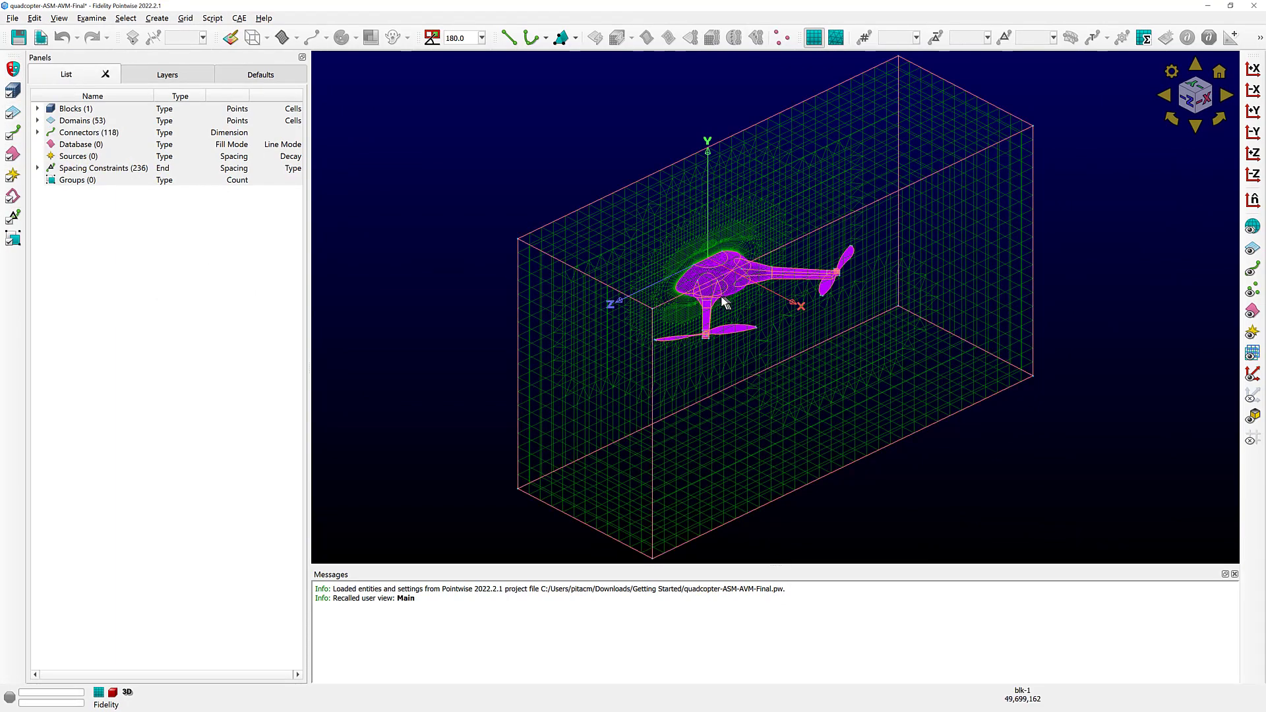
{"action": "scroll", "coordinate": [734, 292], "scroll_direction": "up", "scroll_amount": 5}
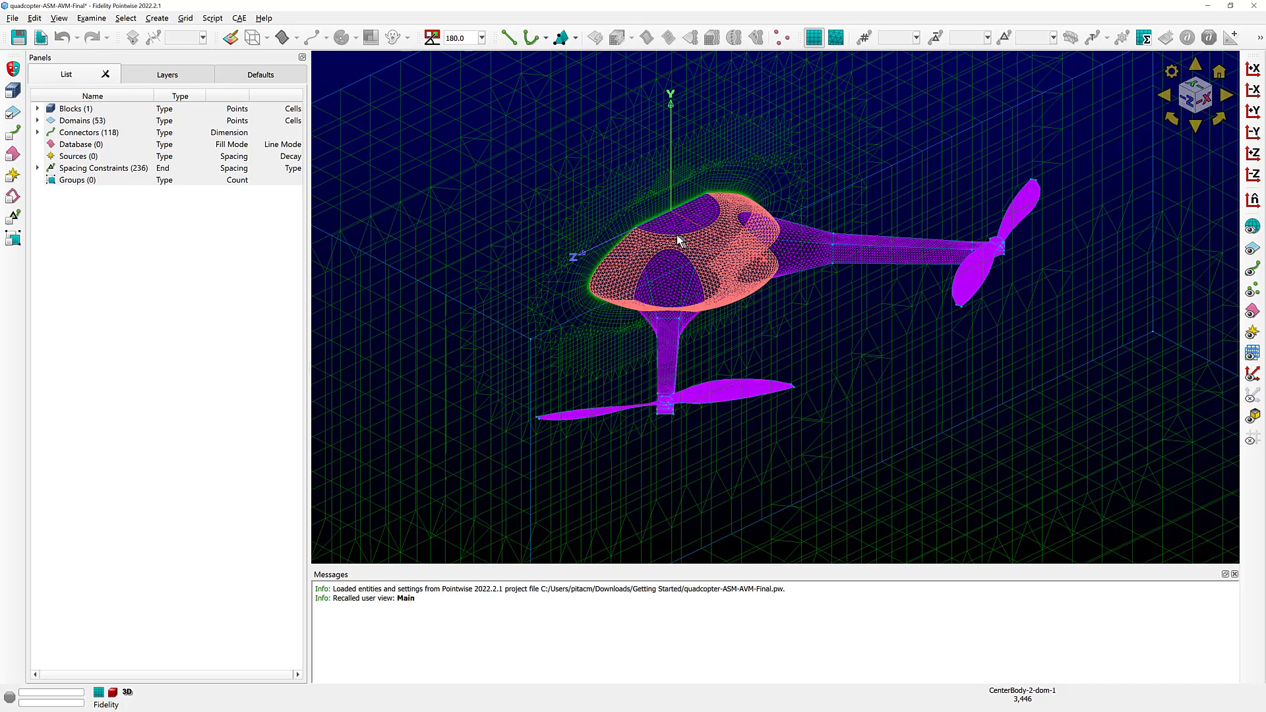
{"action": "left_click", "coordinate": [38, 121]}
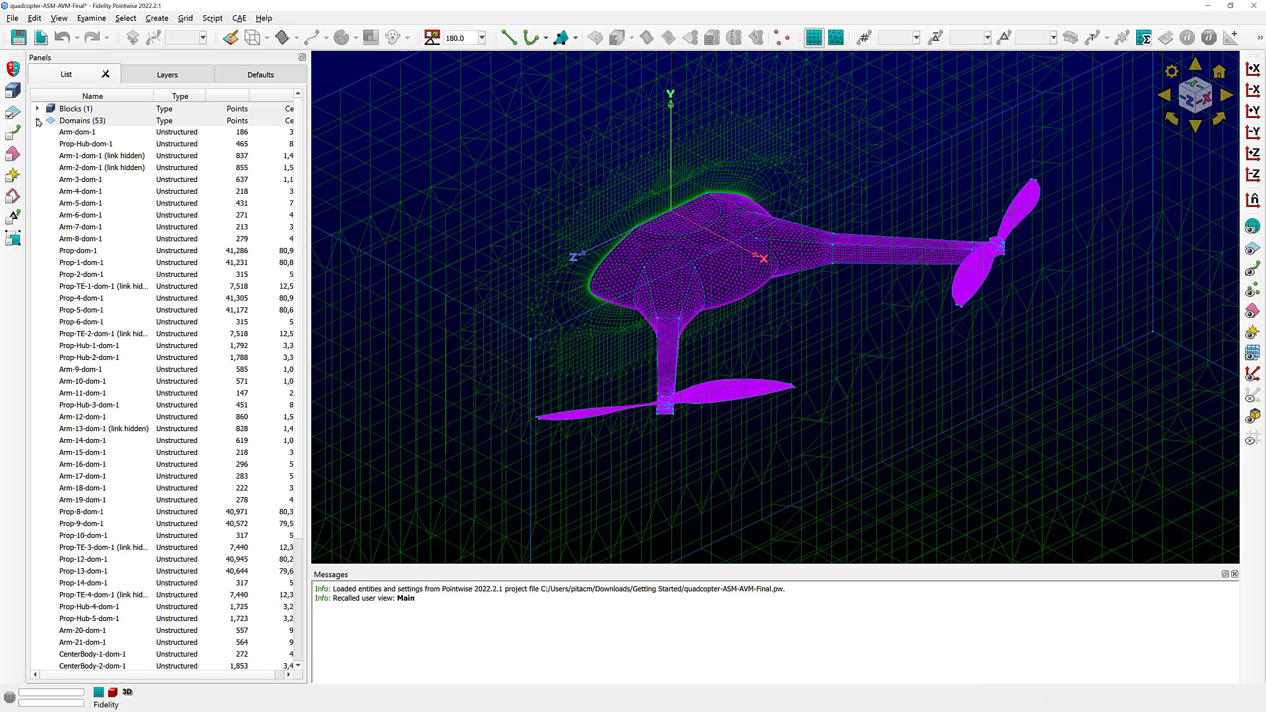
{"action": "left_click", "coordinate": [104, 180]}
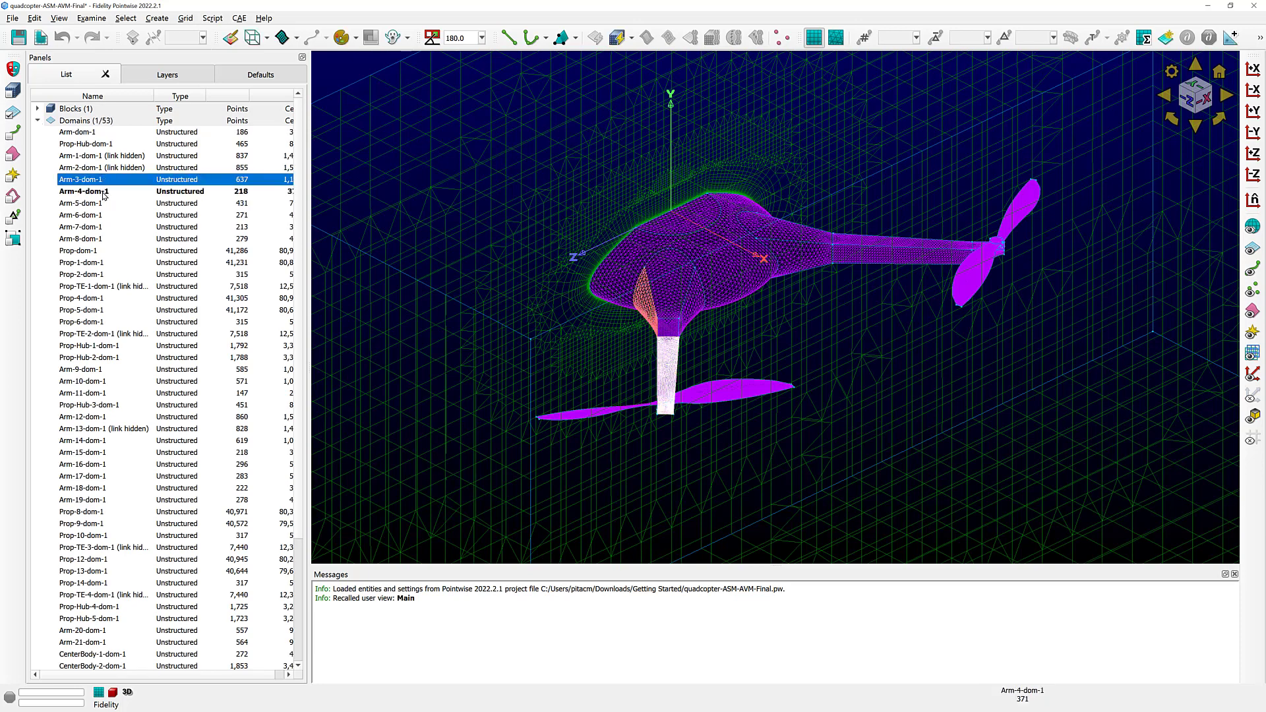
{"action": "left_click", "coordinate": [103, 192], "text": "ctrl"}
{"action": "left_click", "coordinate": [104, 204], "text": "ctrl"}
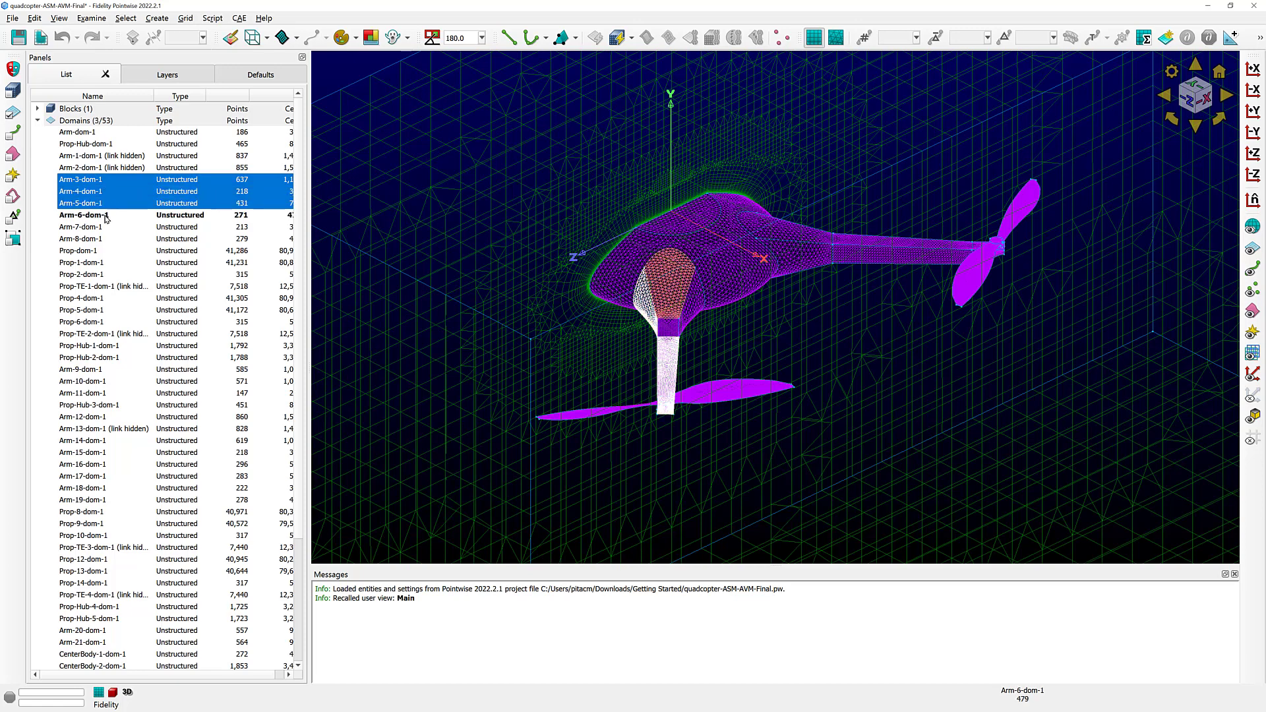
{"action": "left_click", "coordinate": [106, 216], "text": "ctrl"}
{"action": "left_click", "coordinate": [106, 228], "text": "ctrl"}
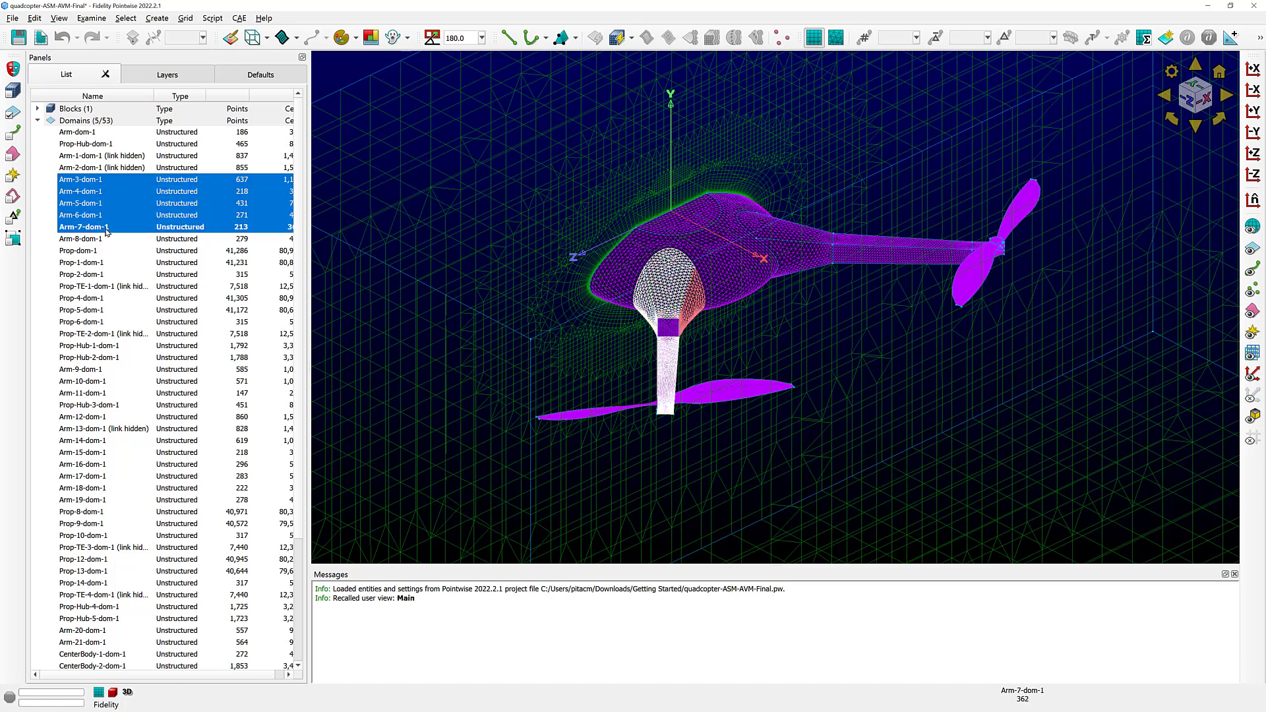
{"action": "left_click", "coordinate": [106, 239], "text": "ctrl"}
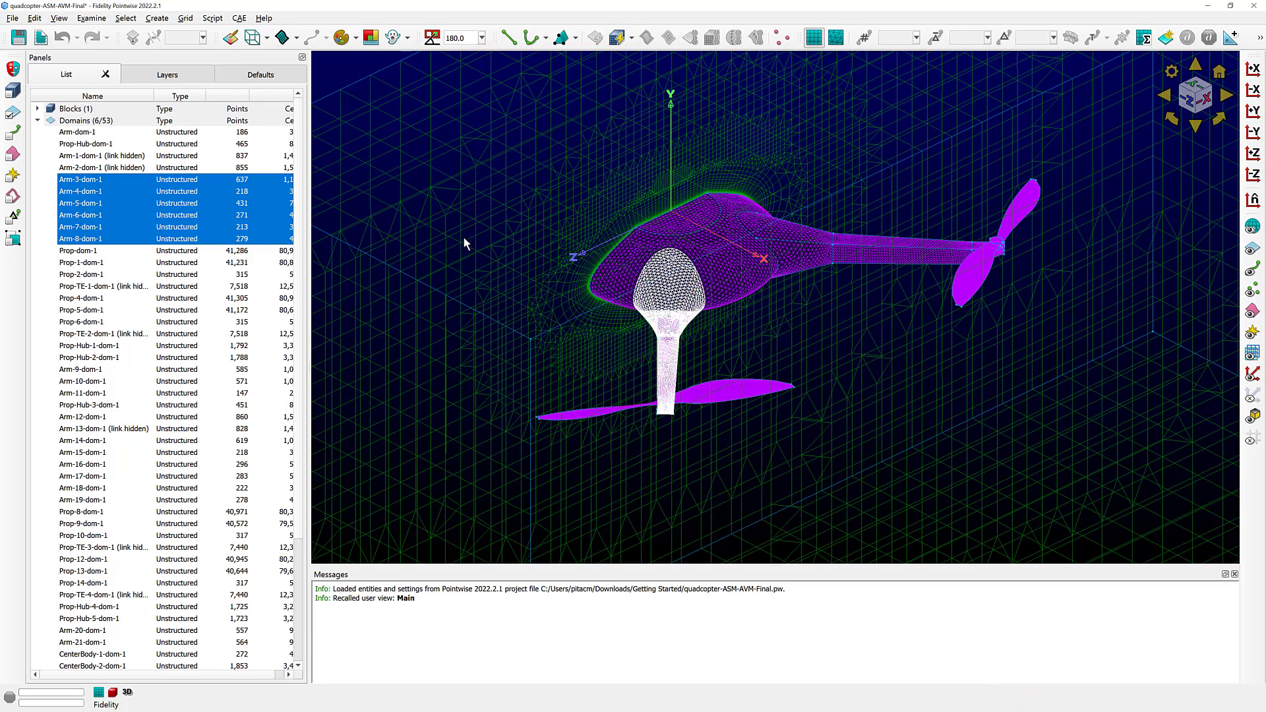
Add both center body domains and the adjoining Arm-17-dom-1, Arm-18-dom-1 and Arm-21-dom-1 to the selection directly on the model.
{"action": "left_click", "coordinate": [694, 223], "text": "ctrl"}
{"action": "left_click", "coordinate": [630, 244], "text": "ctrl"}
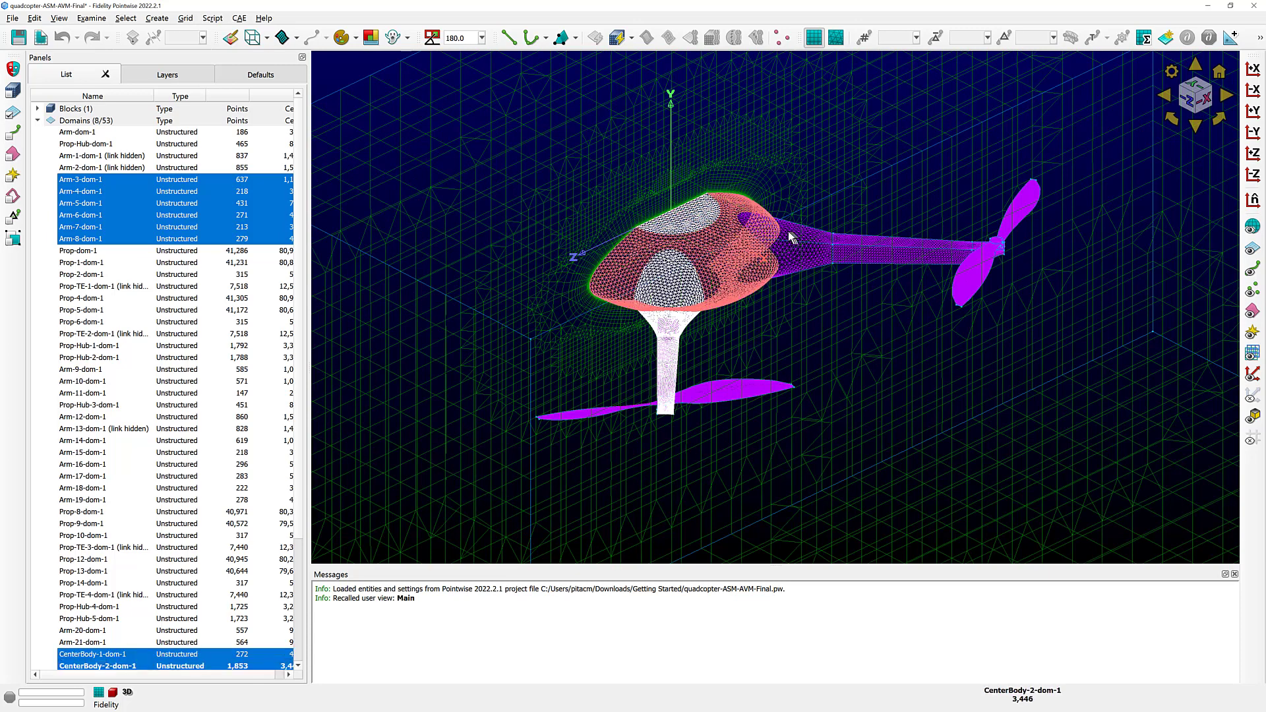
{"action": "left_click", "coordinate": [792, 236], "text": "ctrl"}
{"action": "left_click", "coordinate": [795, 254], "text": "ctrl"}
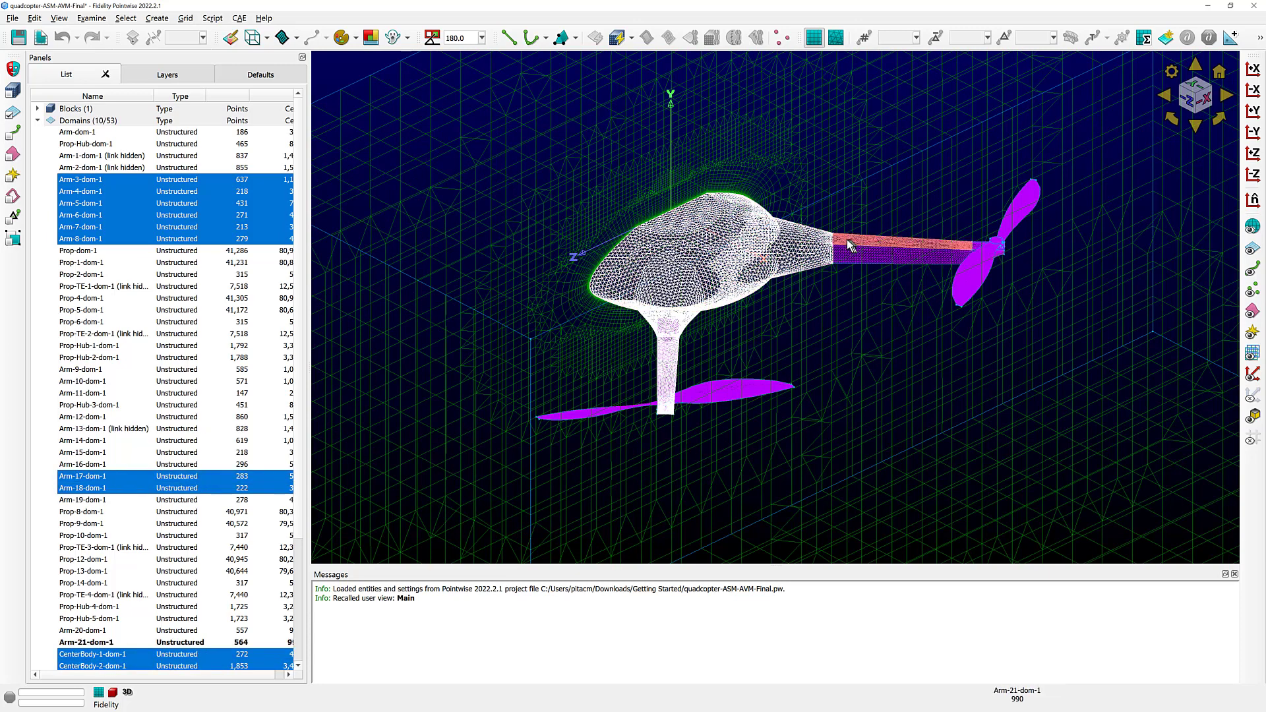
{"action": "left_click", "coordinate": [852, 240], "text": "ctrl"}
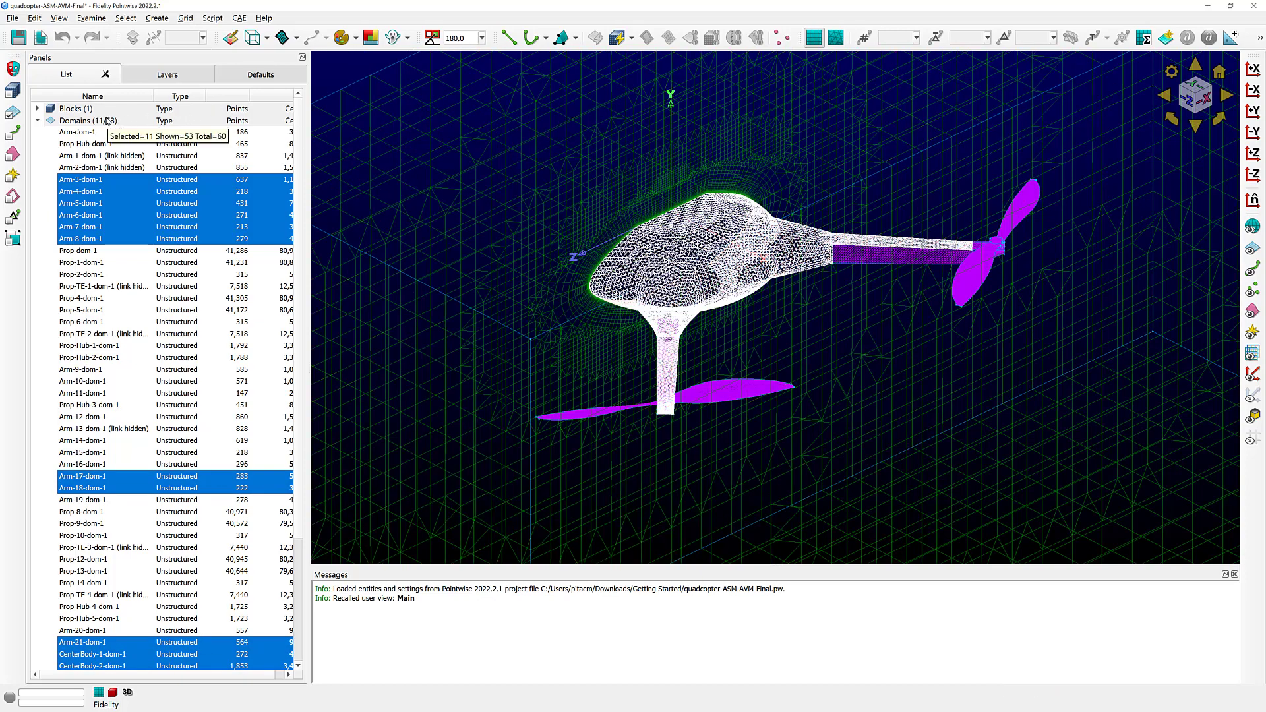
Select all domains from the entity list and again with a box crossing the quadcopter region, clearing the selection each time.
{"action": "left_click", "coordinate": [106, 121]}
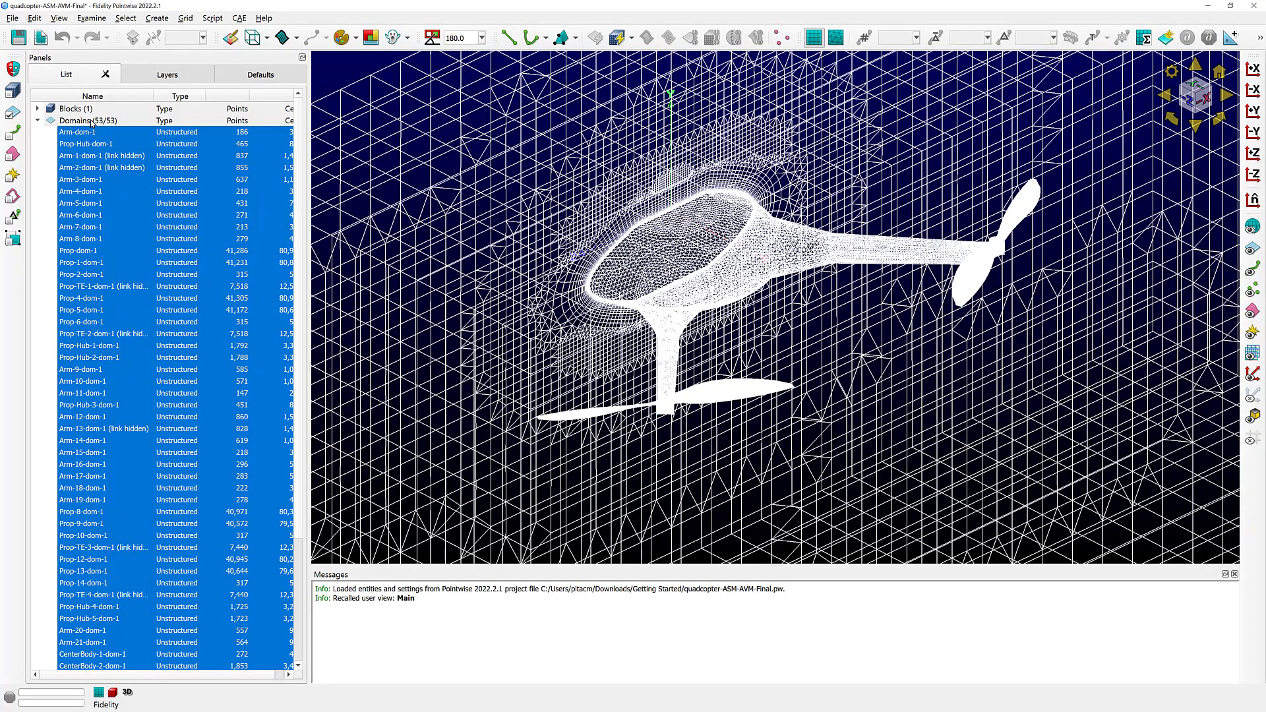
{"action": "left_click", "coordinate": [340, 65]}
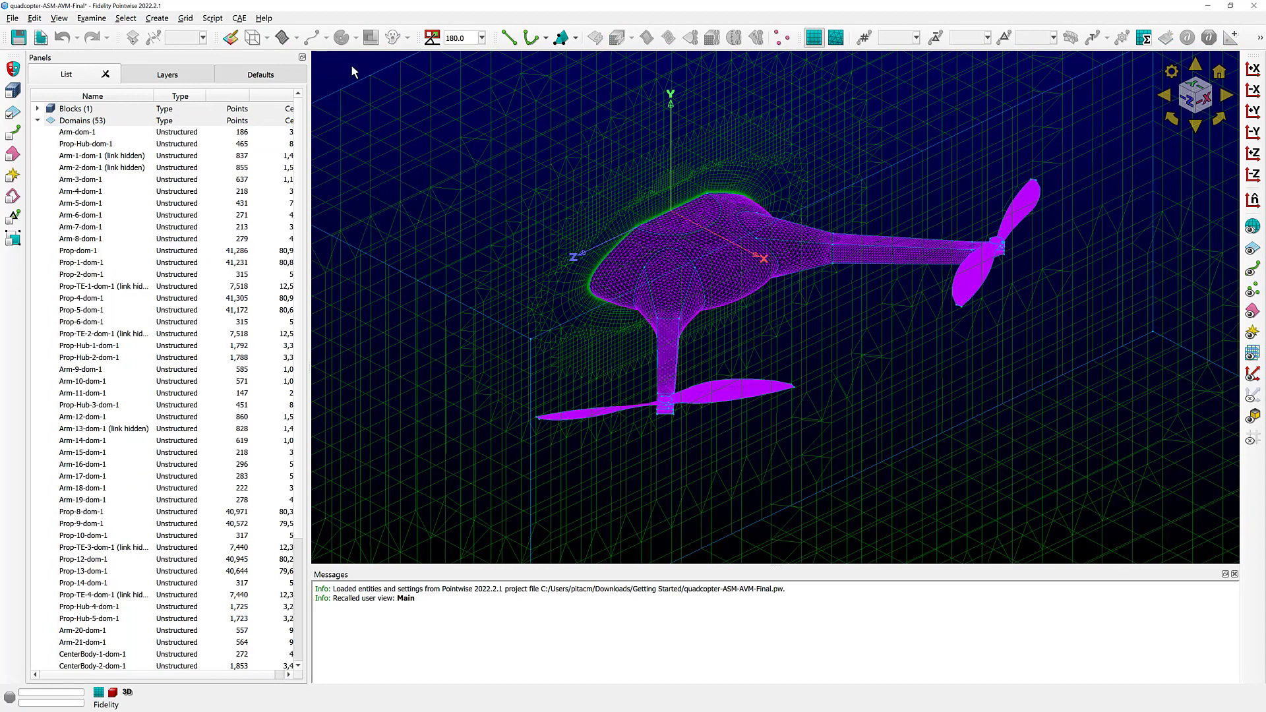
{"action": "scroll", "coordinate": [611, 225], "scroll_direction": "down", "scroll_amount": 10}
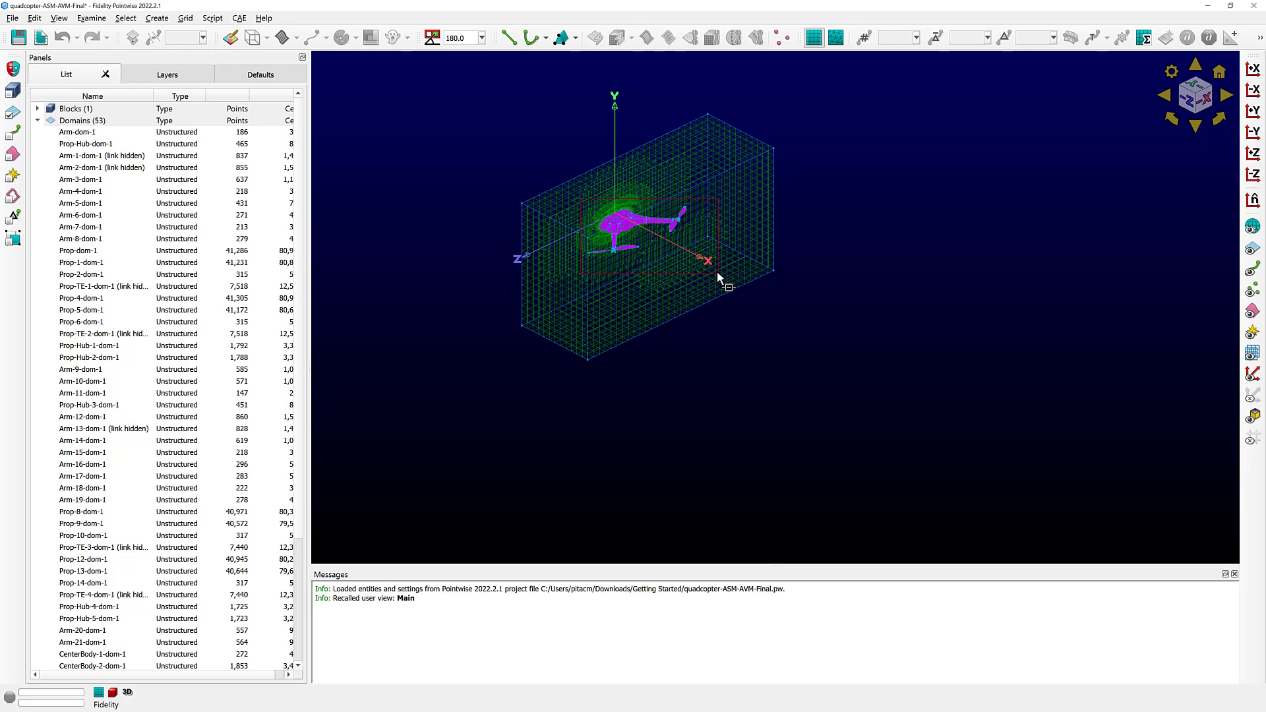
{"action": "left_click_drag", "start_coordinate": [717, 271], "coordinate": [717, 271]}
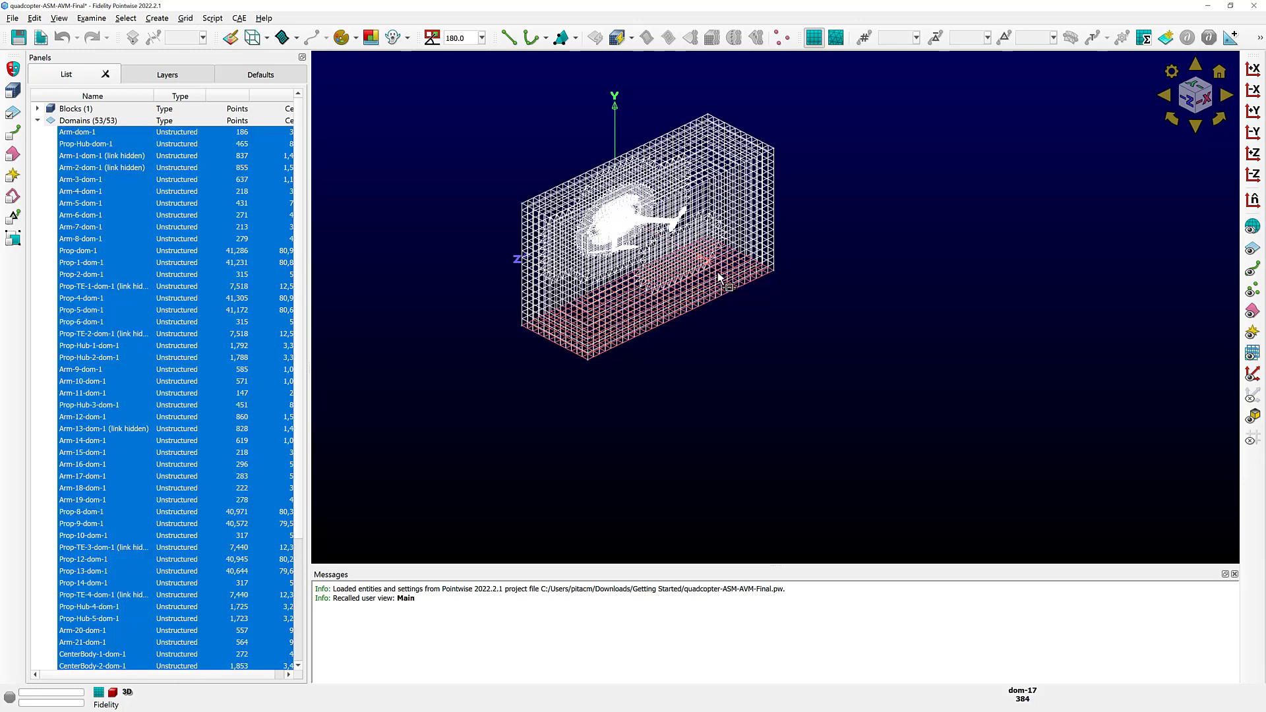
{"action": "left_click", "coordinate": [720, 386]}
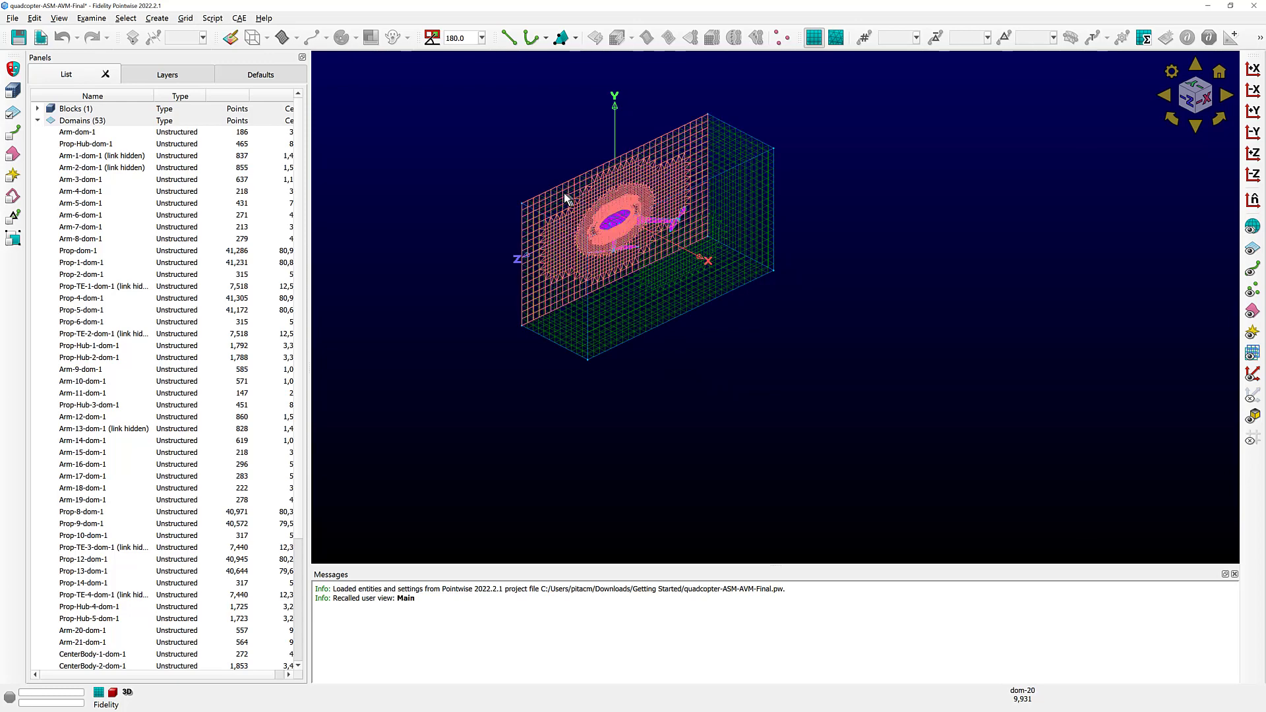
Box-select only the domains fully enclosed by a rectangle around the quadcopter.
{"action": "left_click_drag", "start_coordinate": [565, 195], "coordinate": [710, 275]}
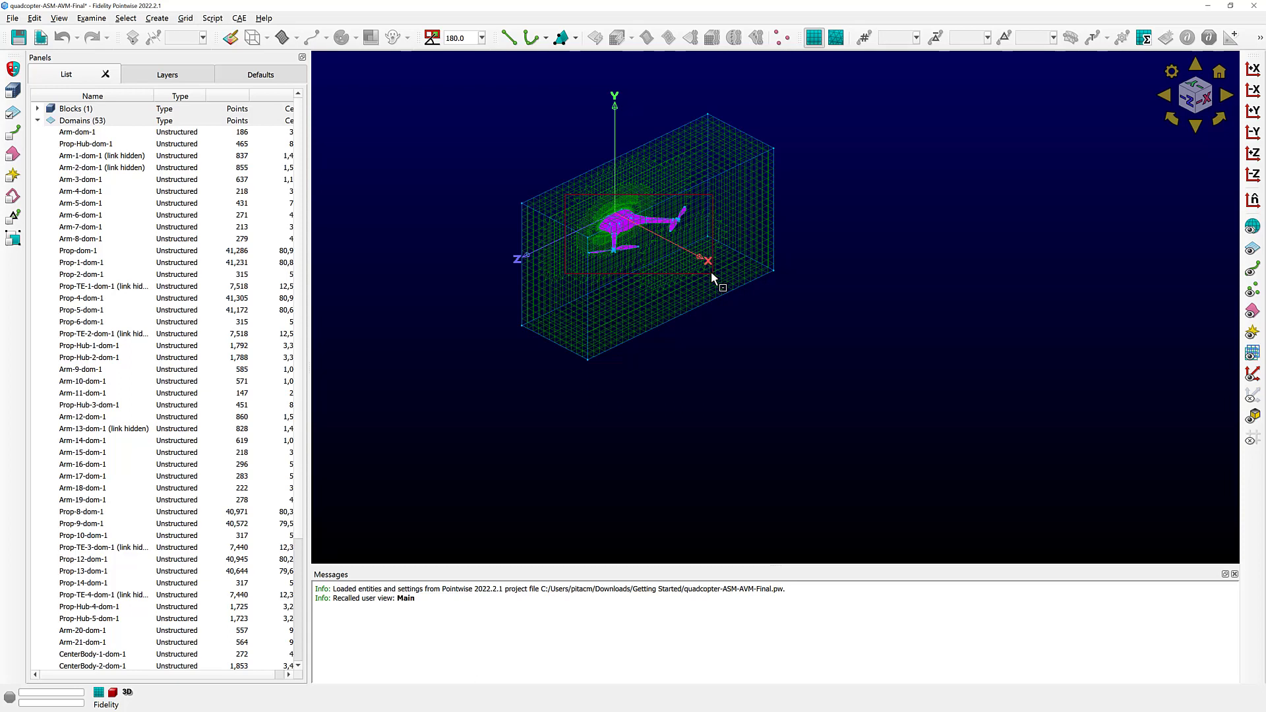
{"action": "left_click_drag", "start_coordinate": [711, 271], "coordinate": [711, 271]}
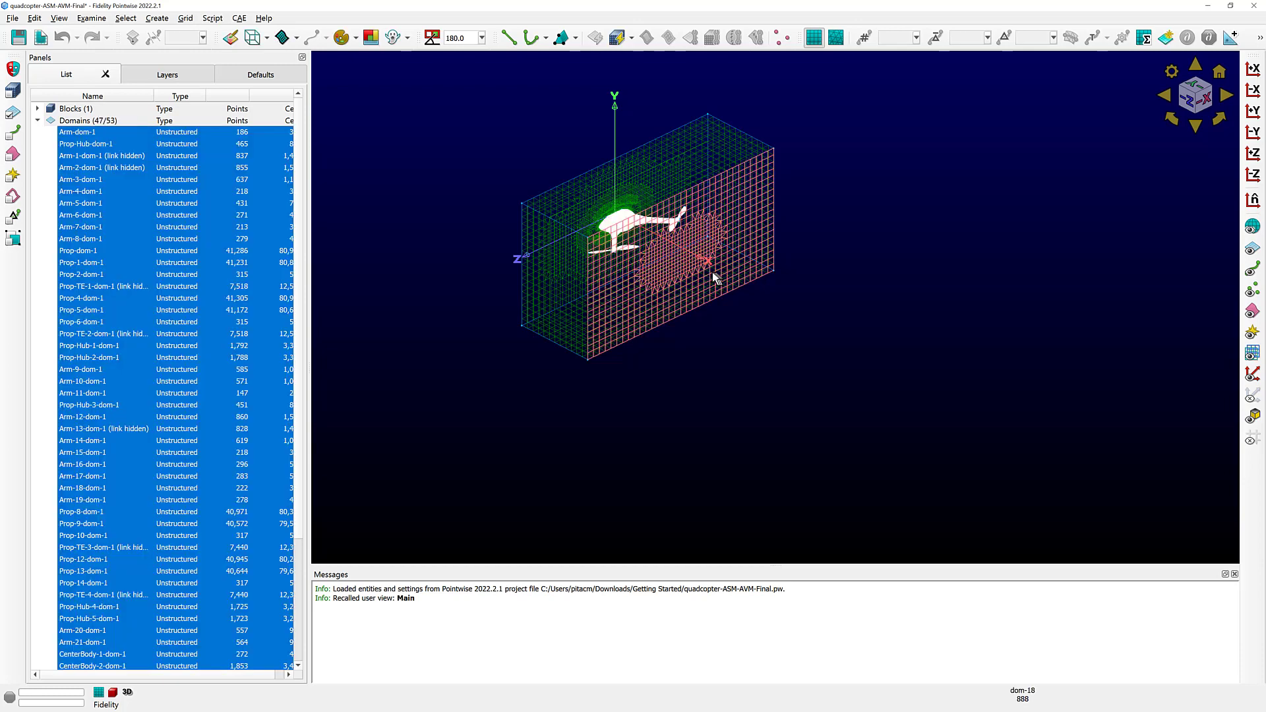